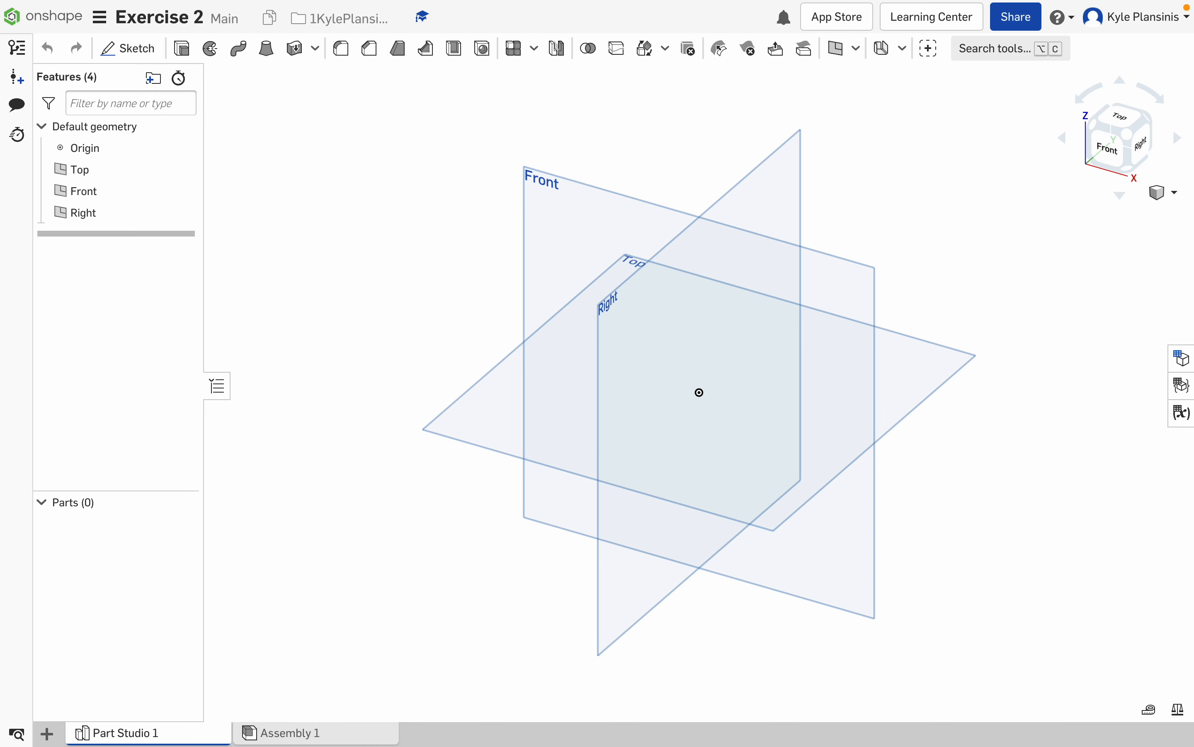
Step: Start a sketch on the Front plane and hide the Top, Front and Right planes
{"action": "left_click", "coordinate": [138, 49]}
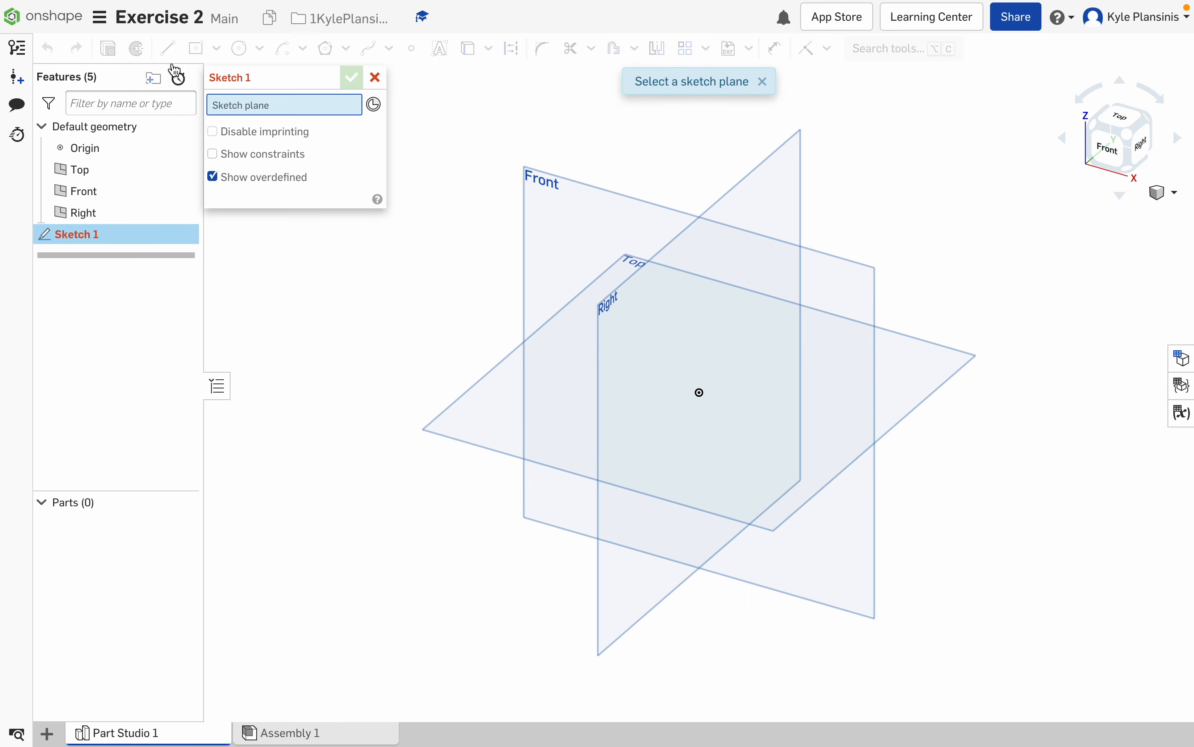
{"action": "left_click", "coordinate": [583, 219]}
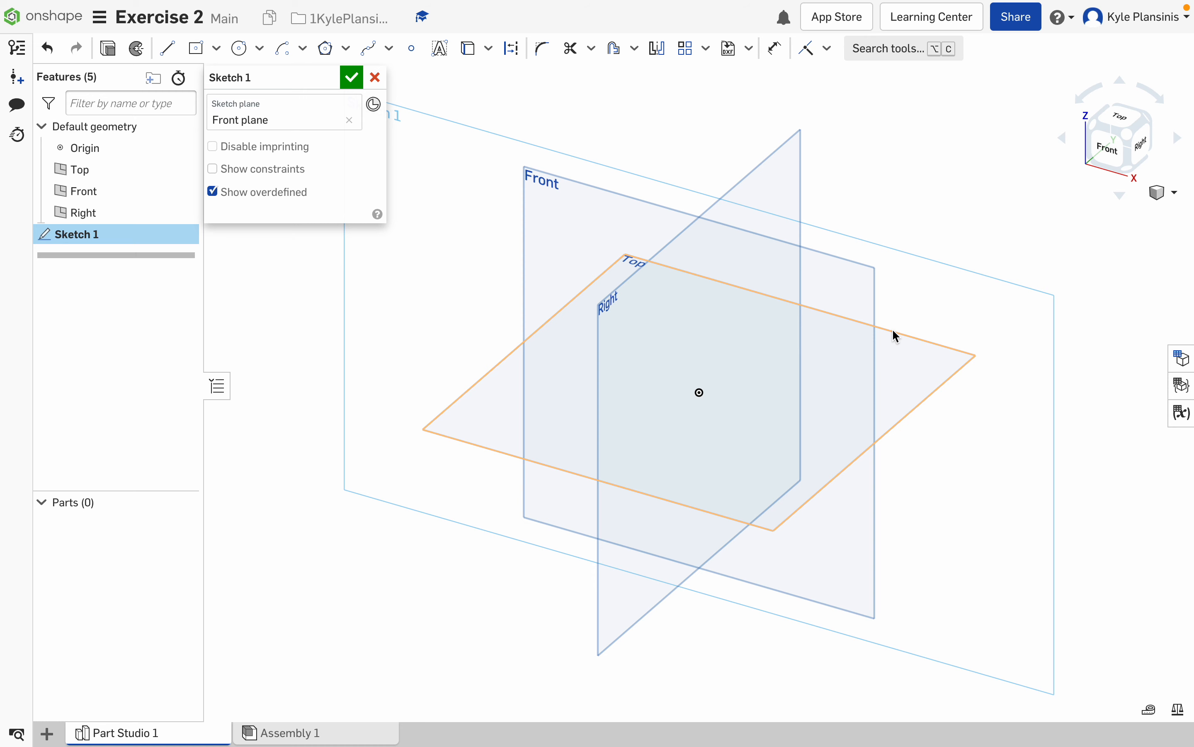
{"action": "key", "text": "n"}
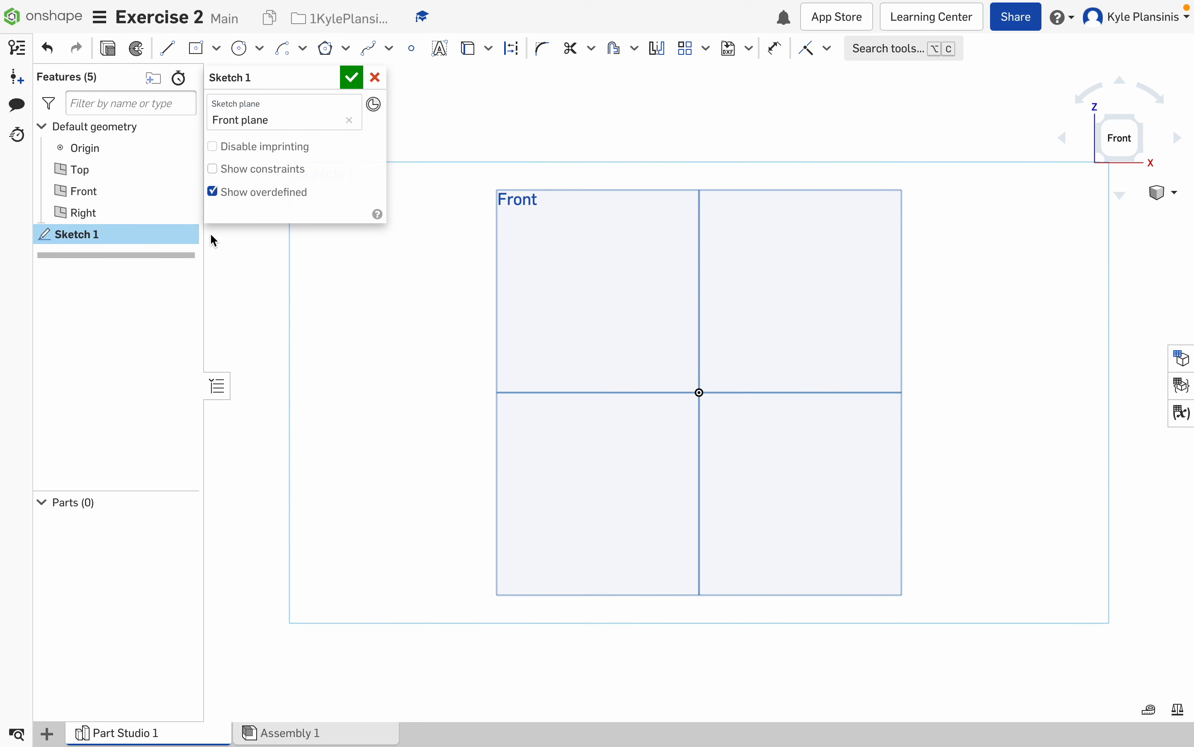
{"action": "left_click", "coordinate": [183, 212]}
{"action": "left_click", "coordinate": [182, 192]}
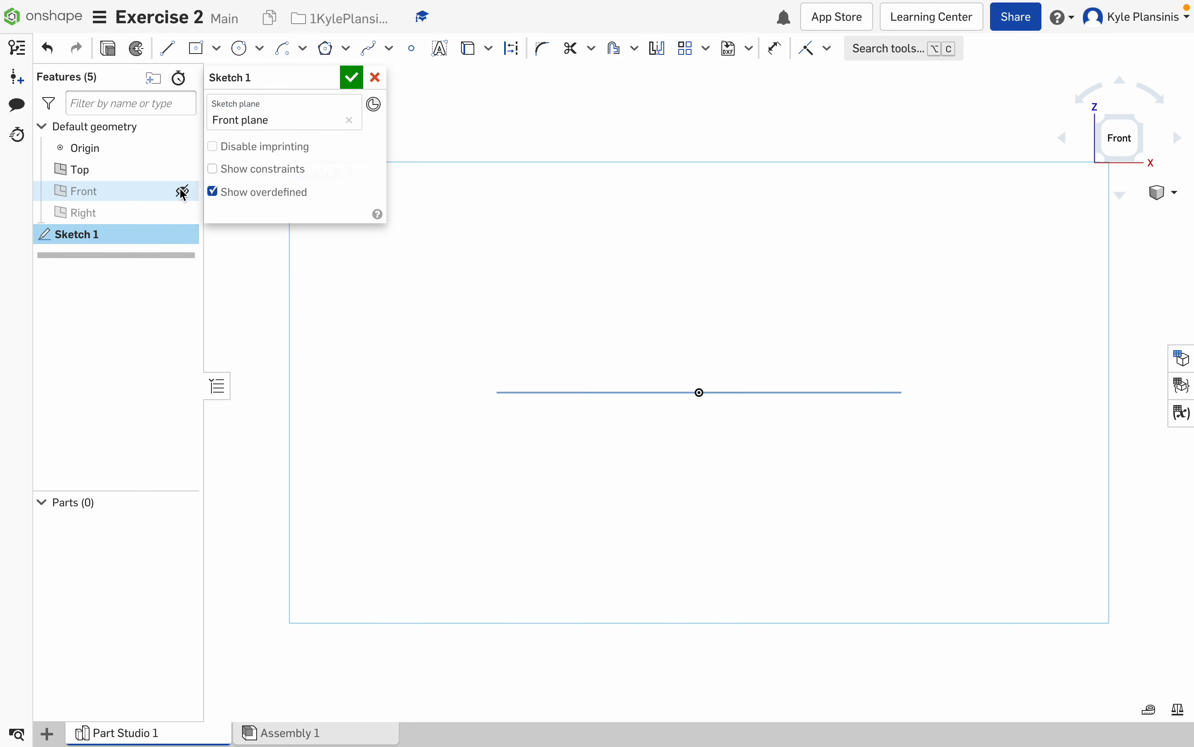
{"action": "left_click", "coordinate": [182, 170]}
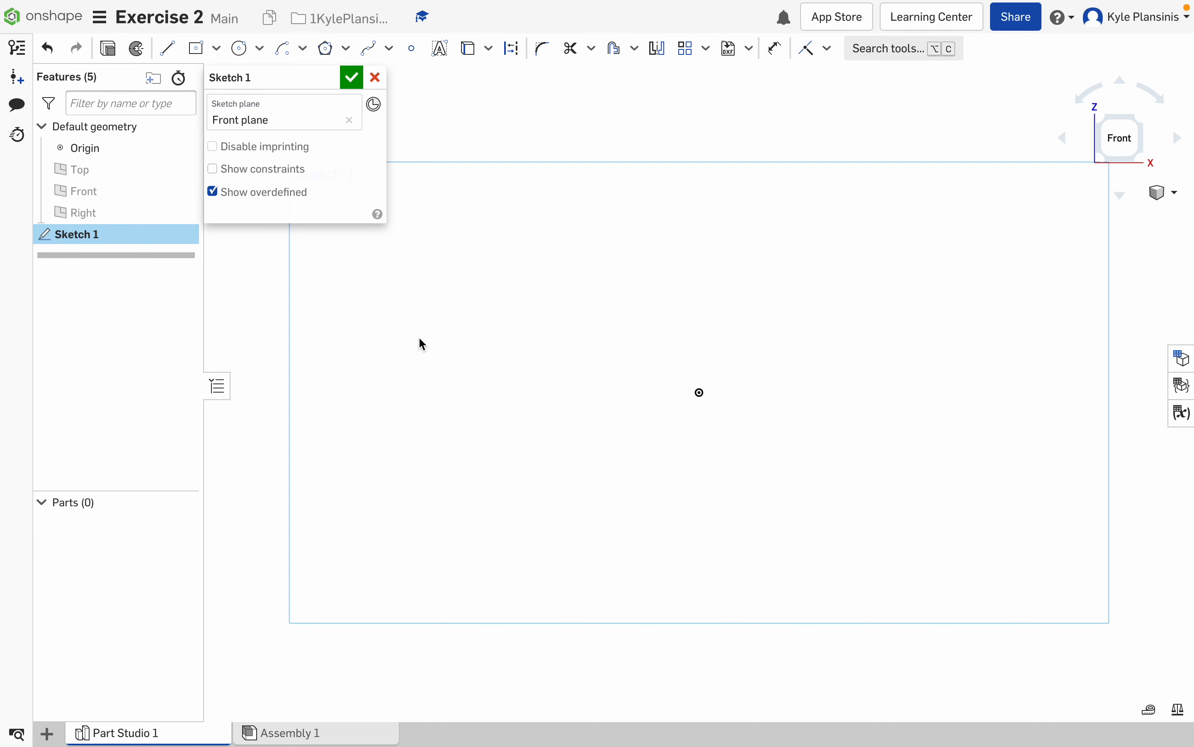
Step: Sketch a center point rectangle 3 in wide and 2 in high on the origin, and move its width dimension clear of the lower edge
{"action": "left_click", "coordinate": [216, 47]}
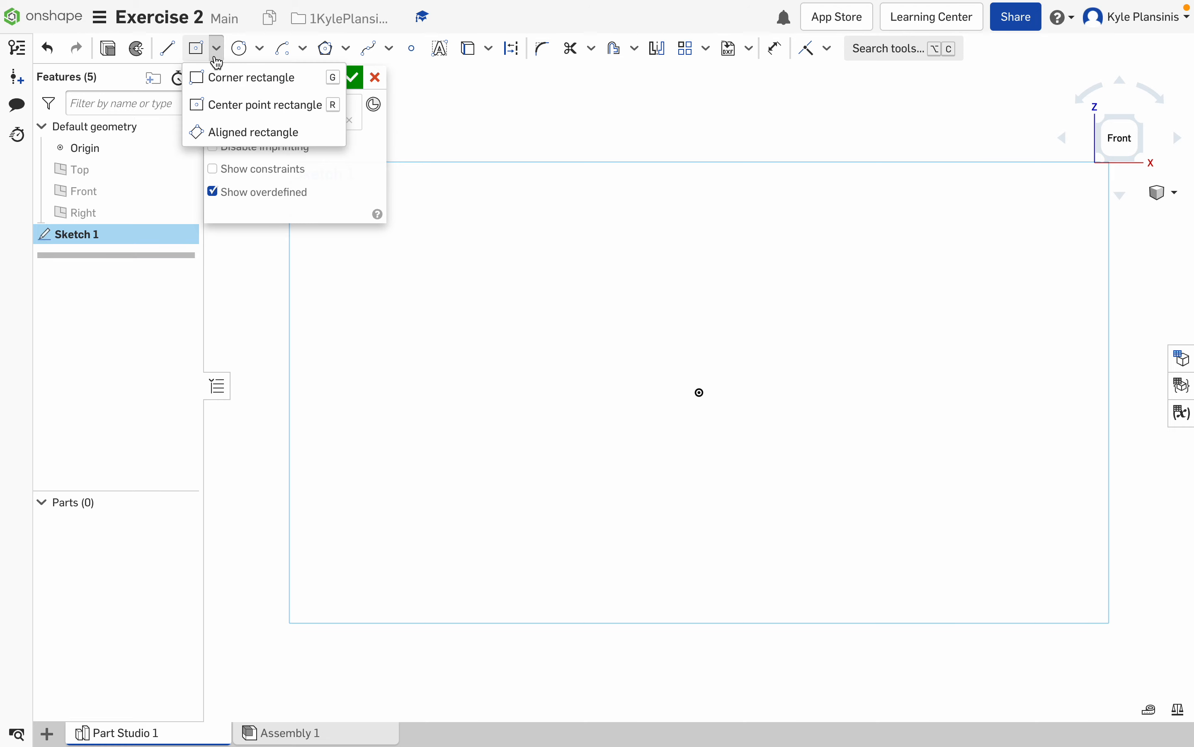
{"action": "left_click", "coordinate": [237, 111]}
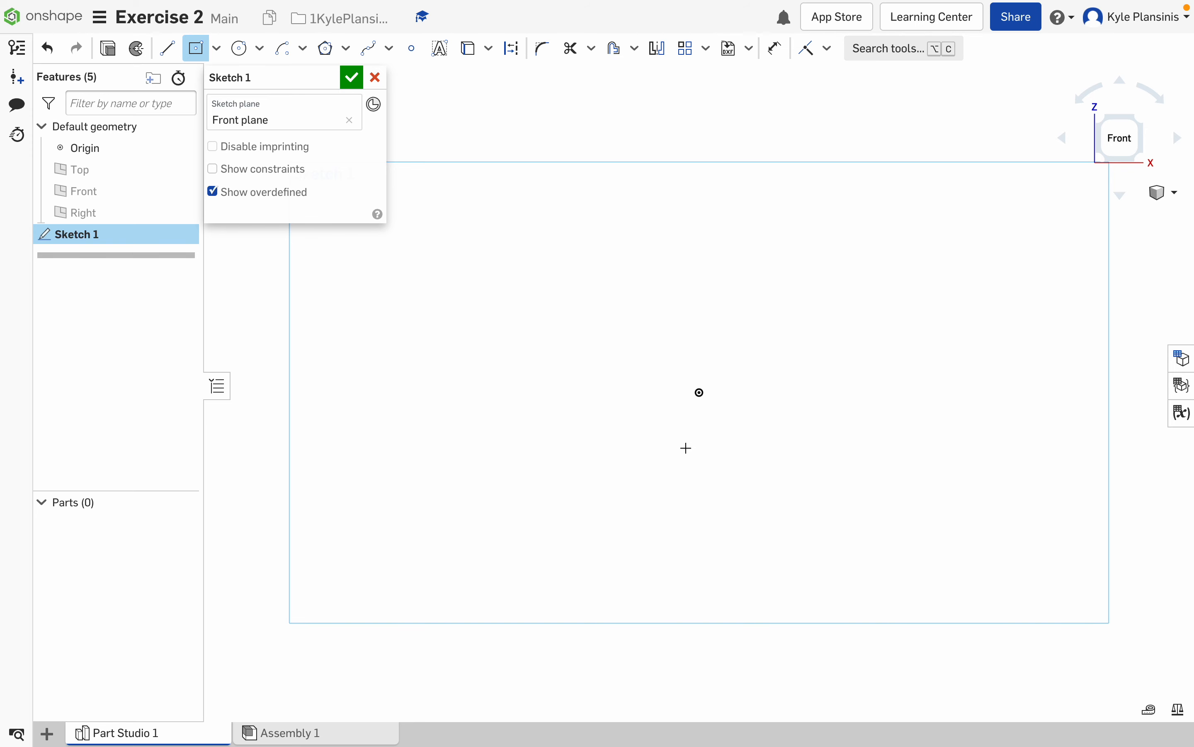
{"action": "left_click", "coordinate": [700, 392]}
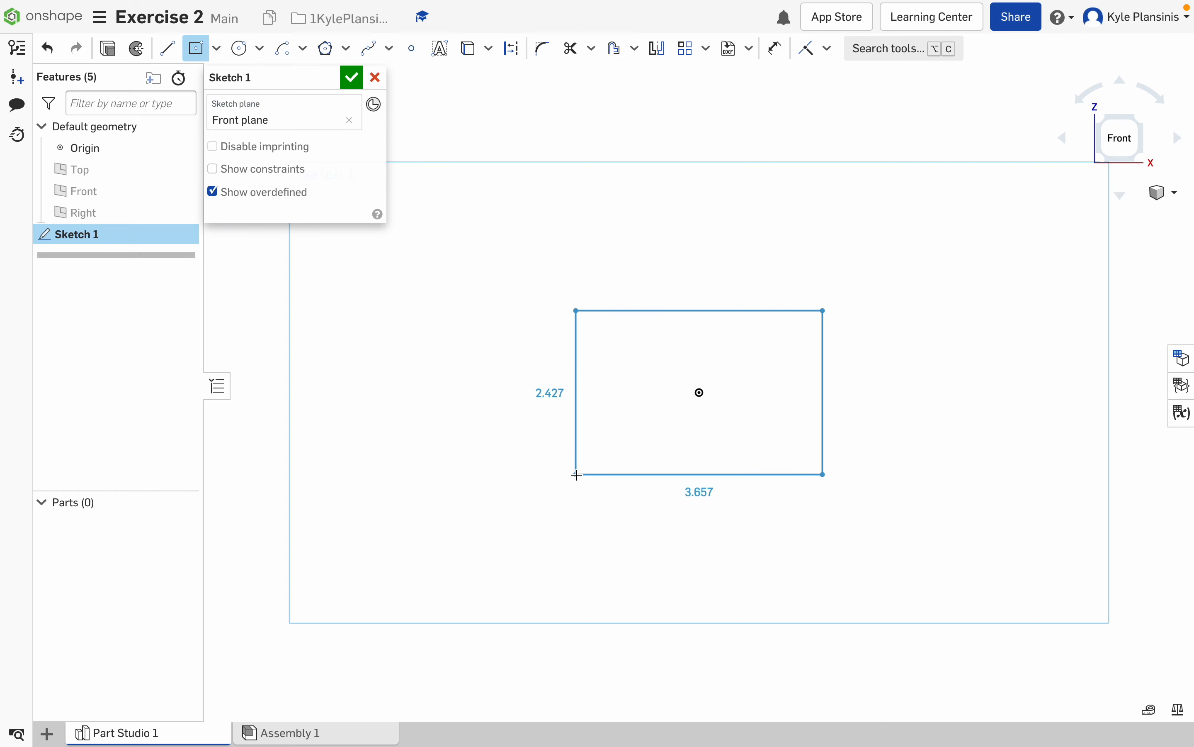
{"action": "left_click", "coordinate": [614, 442]}
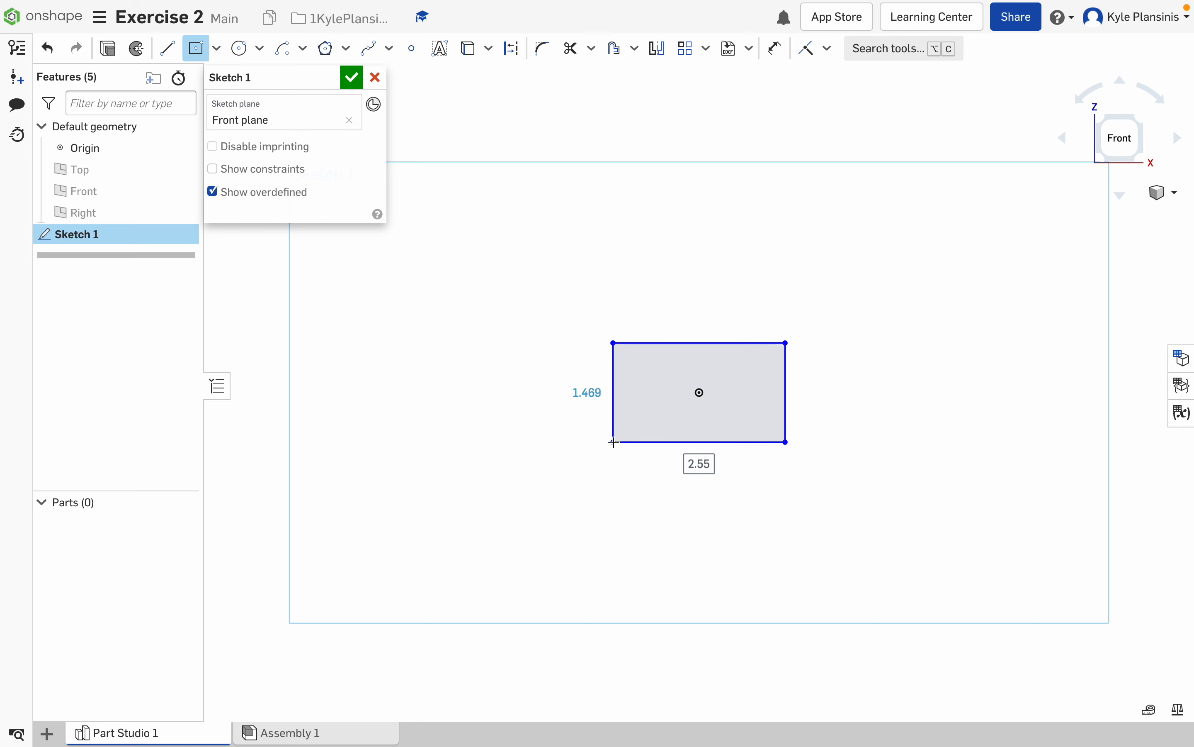
{"action": "type", "text": "3"}
{"action": "key", "text": "Return"}
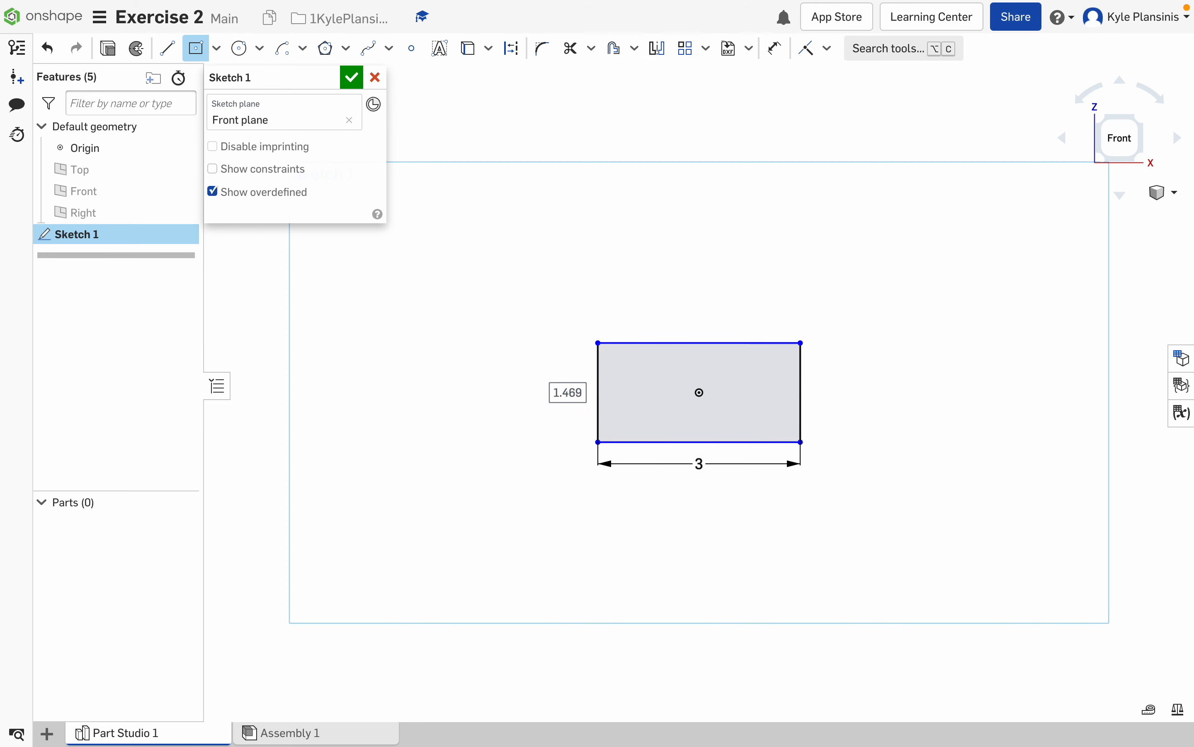
{"action": "type", "text": "2"}
{"action": "key", "text": "Return"}
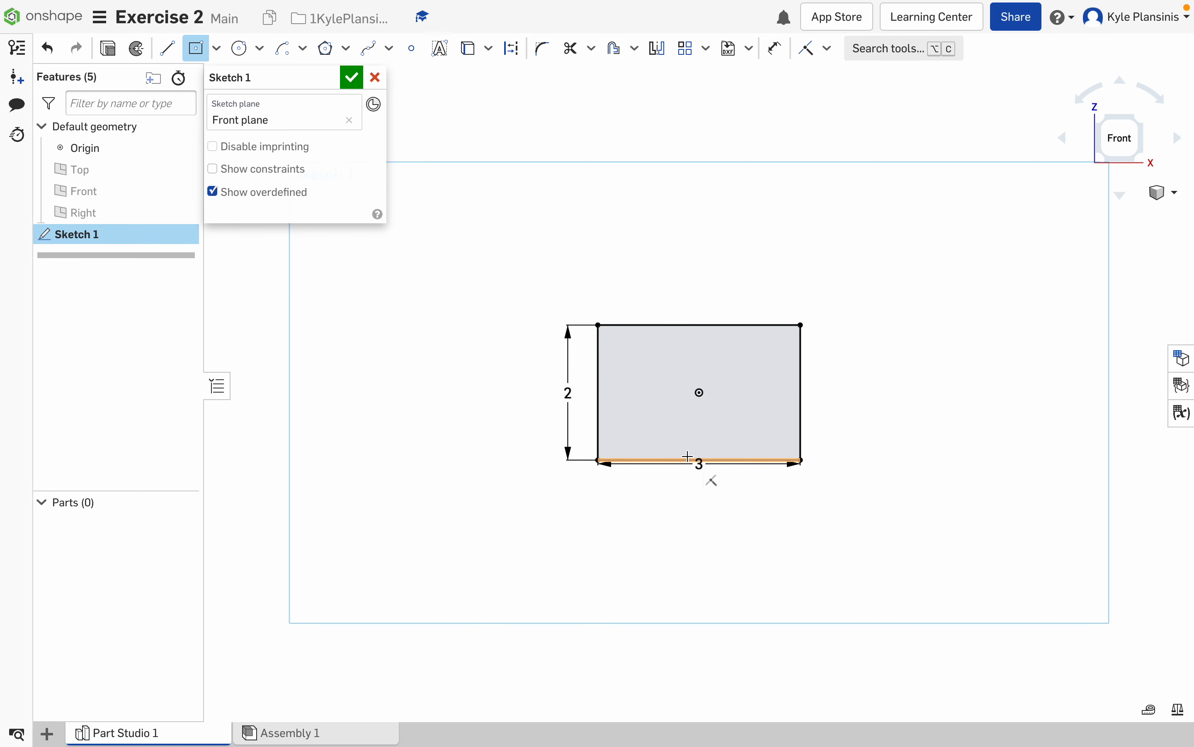
{"action": "key", "text": "Escape"}
{"action": "left_click_drag", "start_coordinate": [699, 463], "coordinate": [699, 496]}
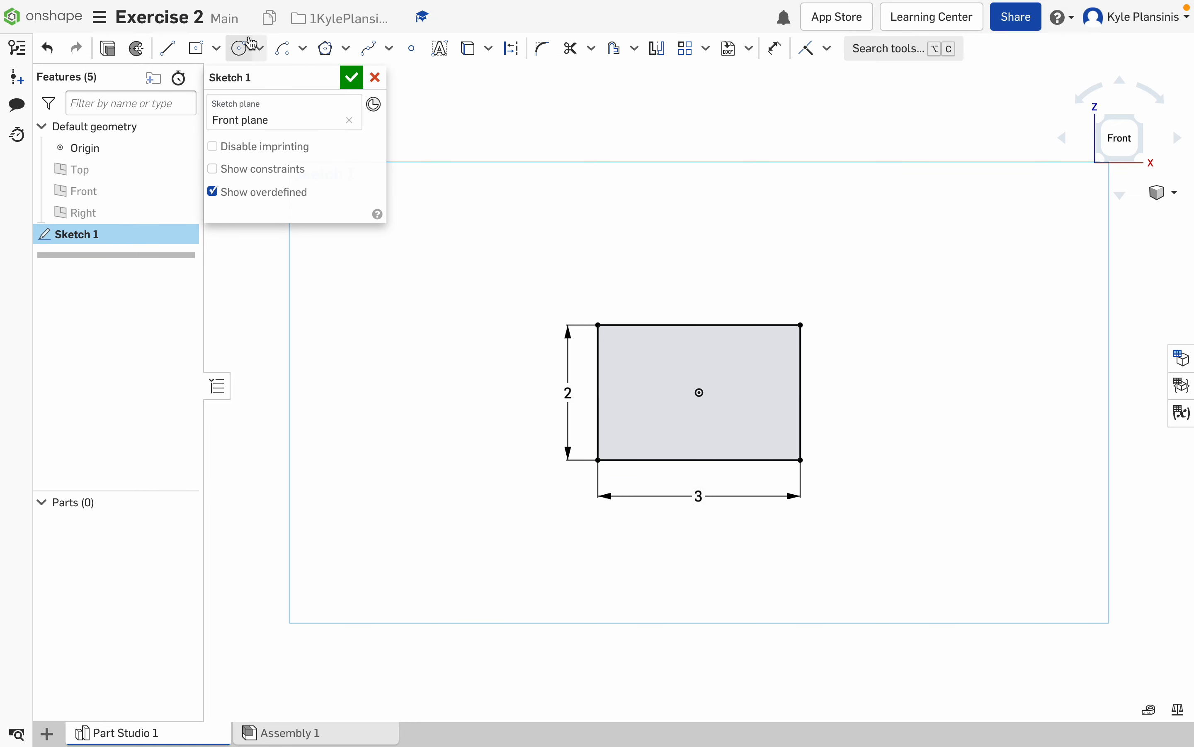
Step: Sketch a 1.5 in diameter center point circle centred on the midpoint of the rectangle's upper edge
{"action": "left_click", "coordinate": [260, 49]}
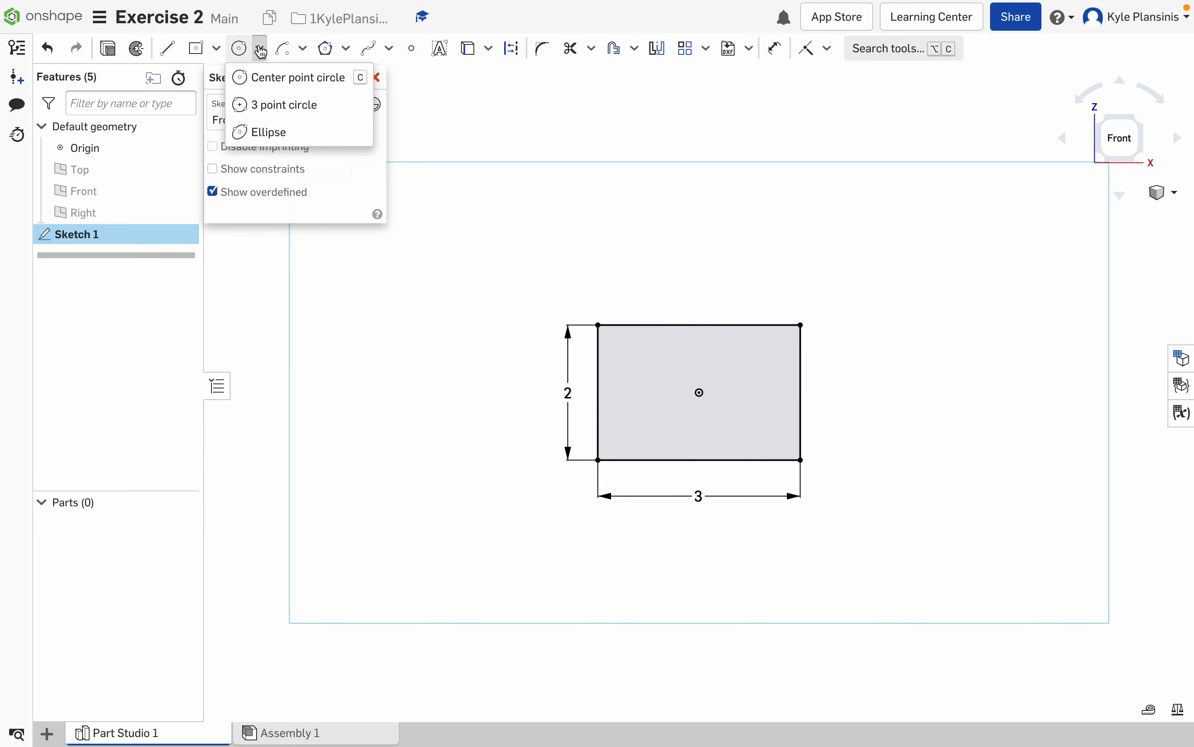
{"action": "left_click", "coordinate": [254, 77]}
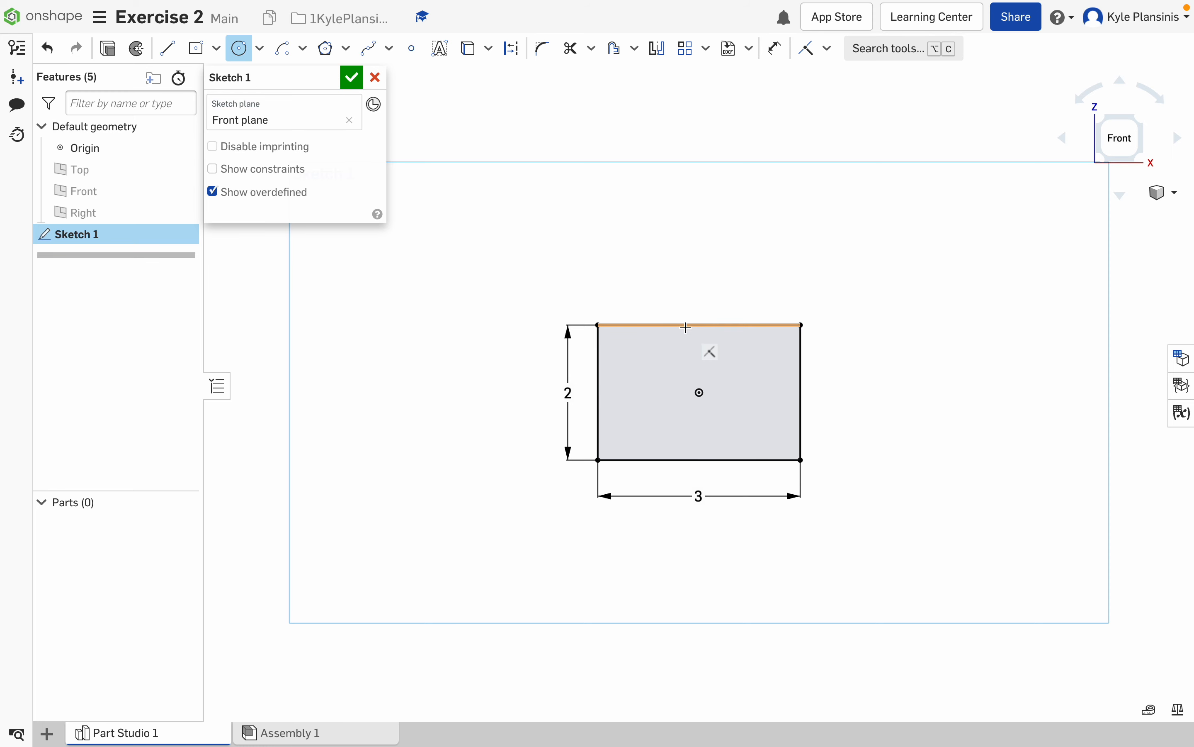
{"action": "left_click", "coordinate": [700, 324]}
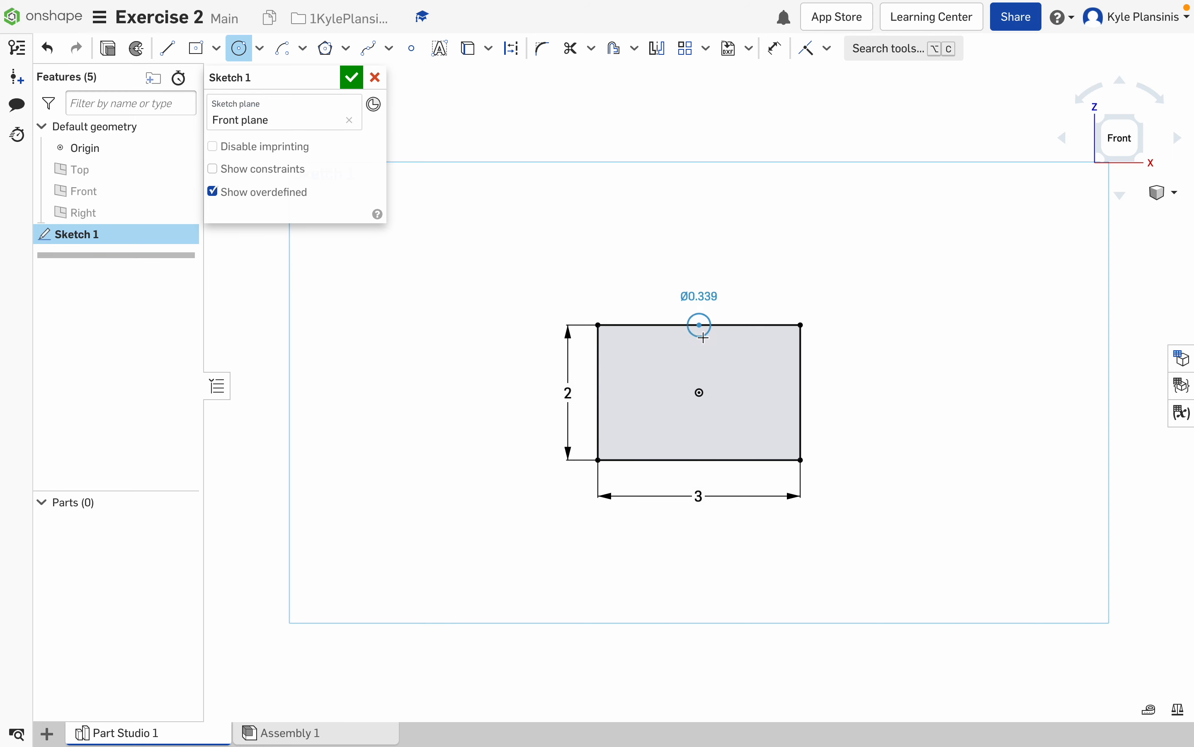
{"action": "left_click", "coordinate": [729, 359]}
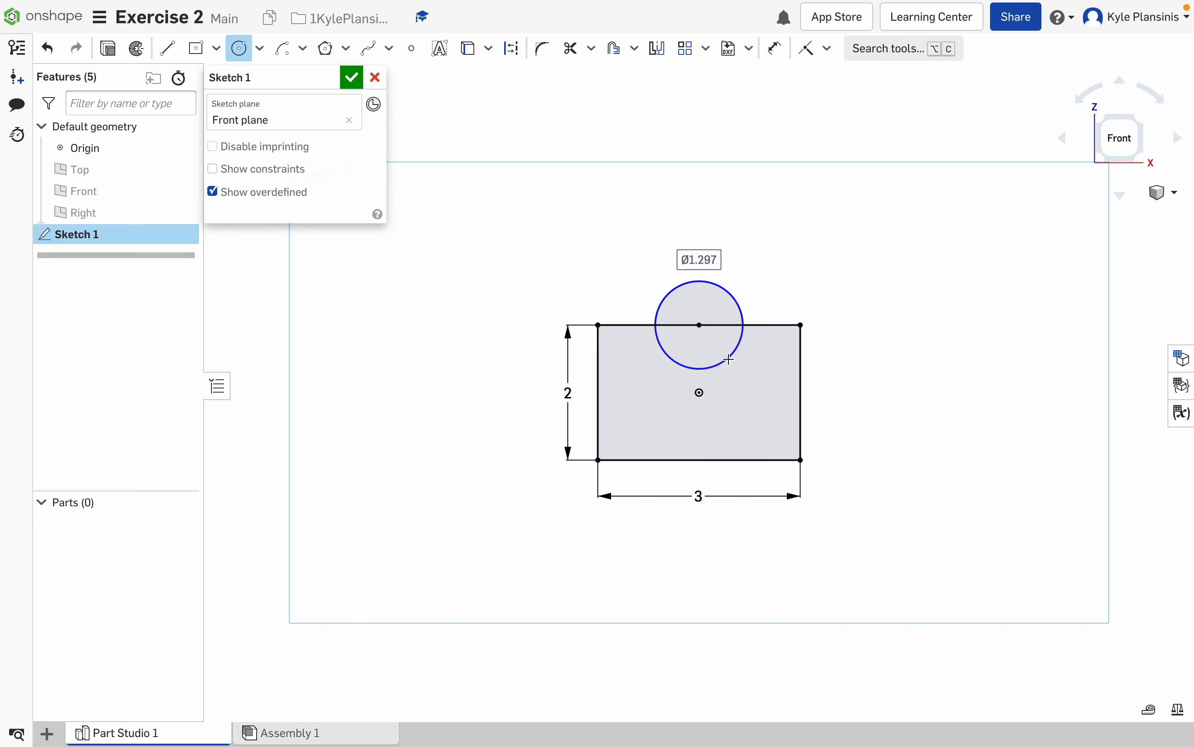
{"action": "type", "text": "1.5"}
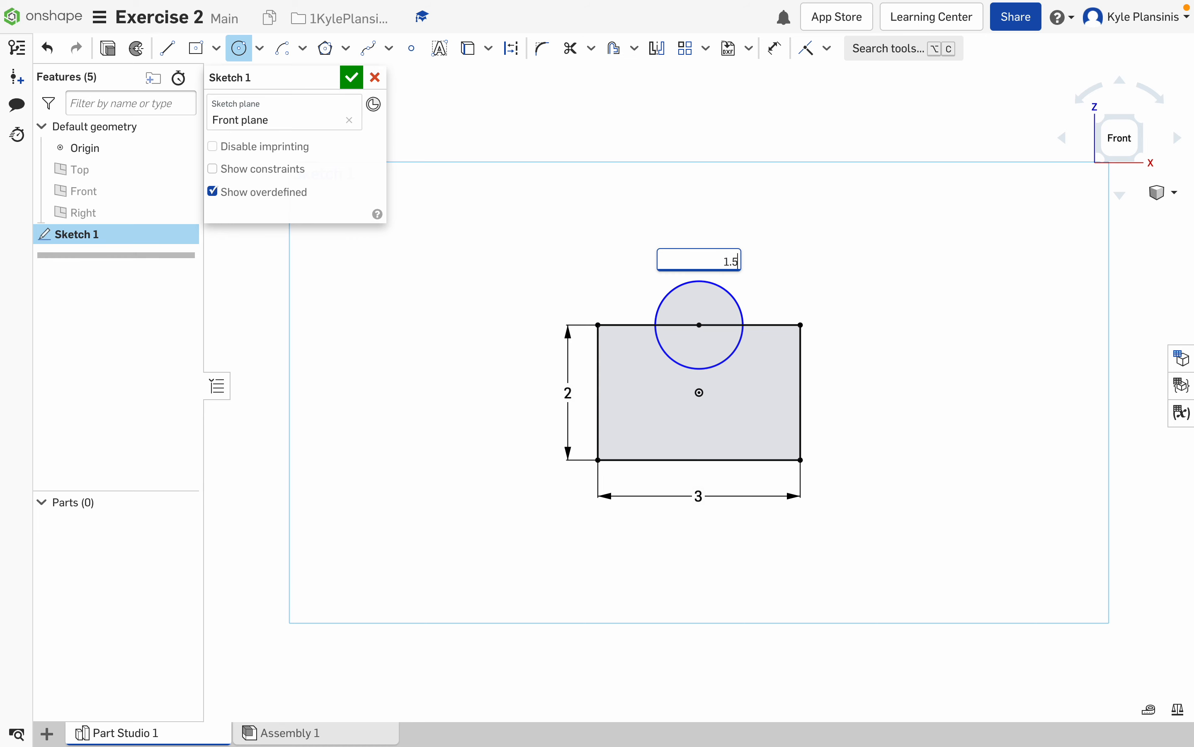
{"action": "key", "text": "Return"}
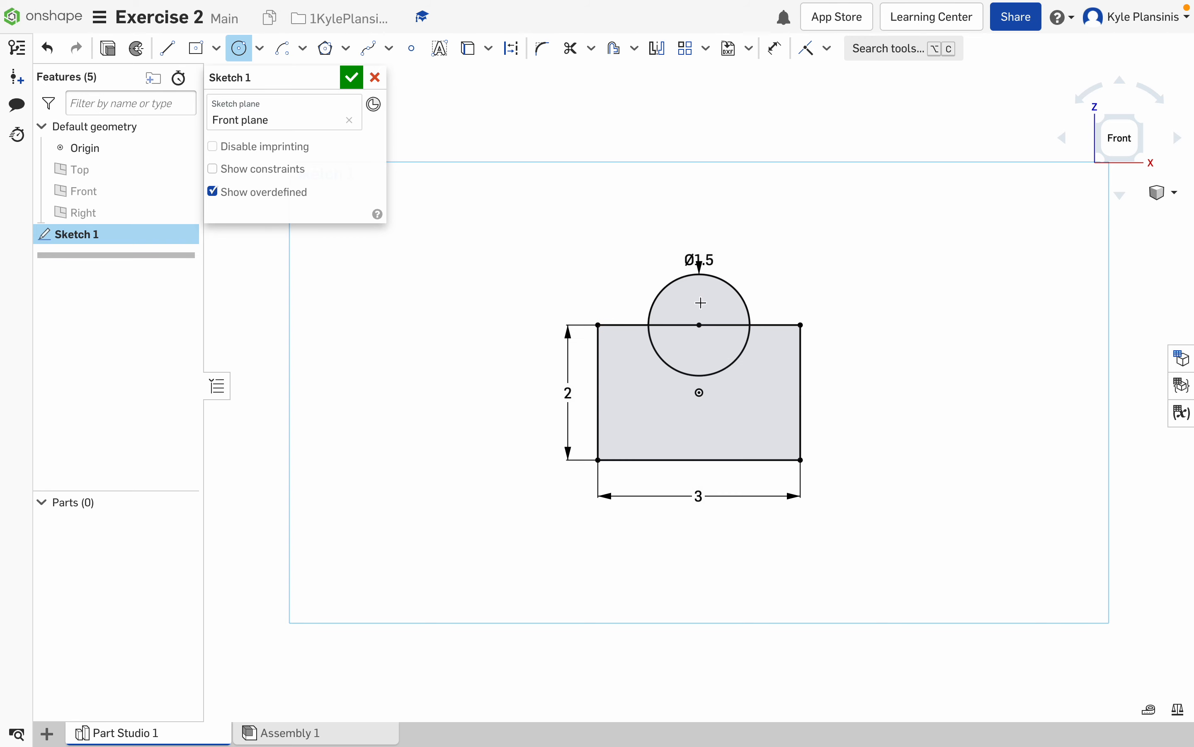
Step: Trim the circle's upper half and the rectangle's upper edge inside the circle to leave a semicircular notch
{"action": "left_click", "coordinate": [571, 48]}
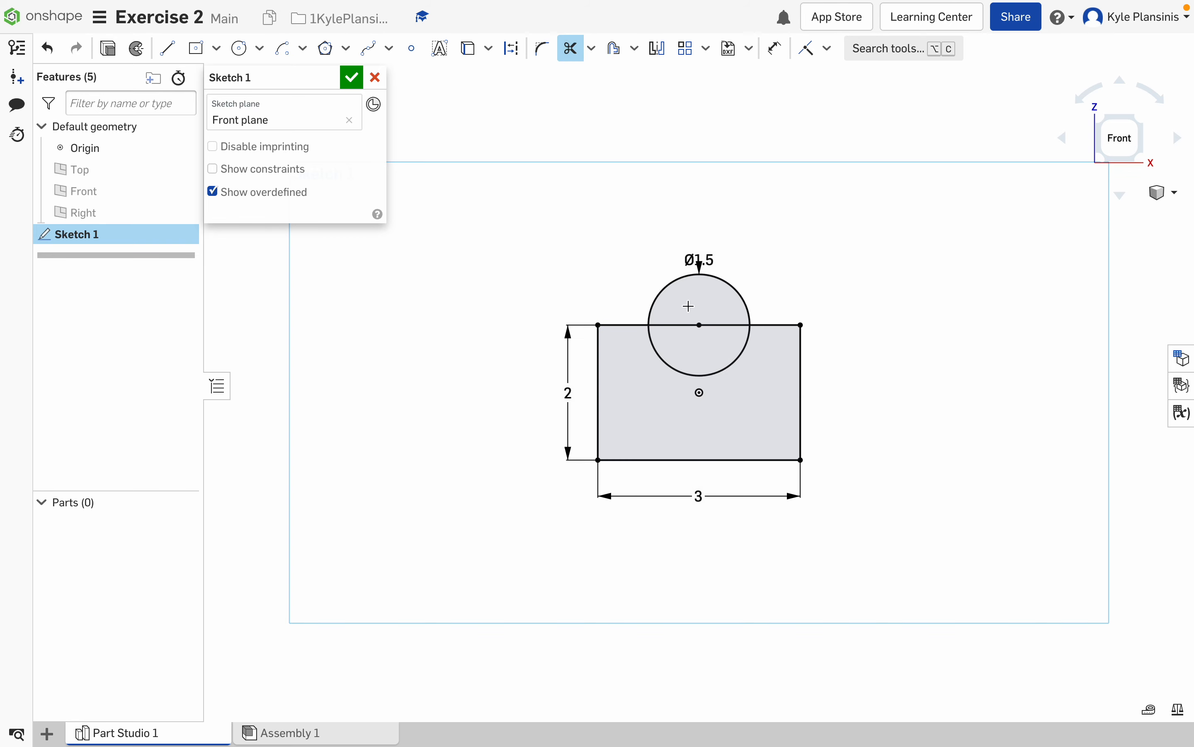
{"action": "left_click", "coordinate": [667, 286]}
{"action": "left_click", "coordinate": [668, 328]}
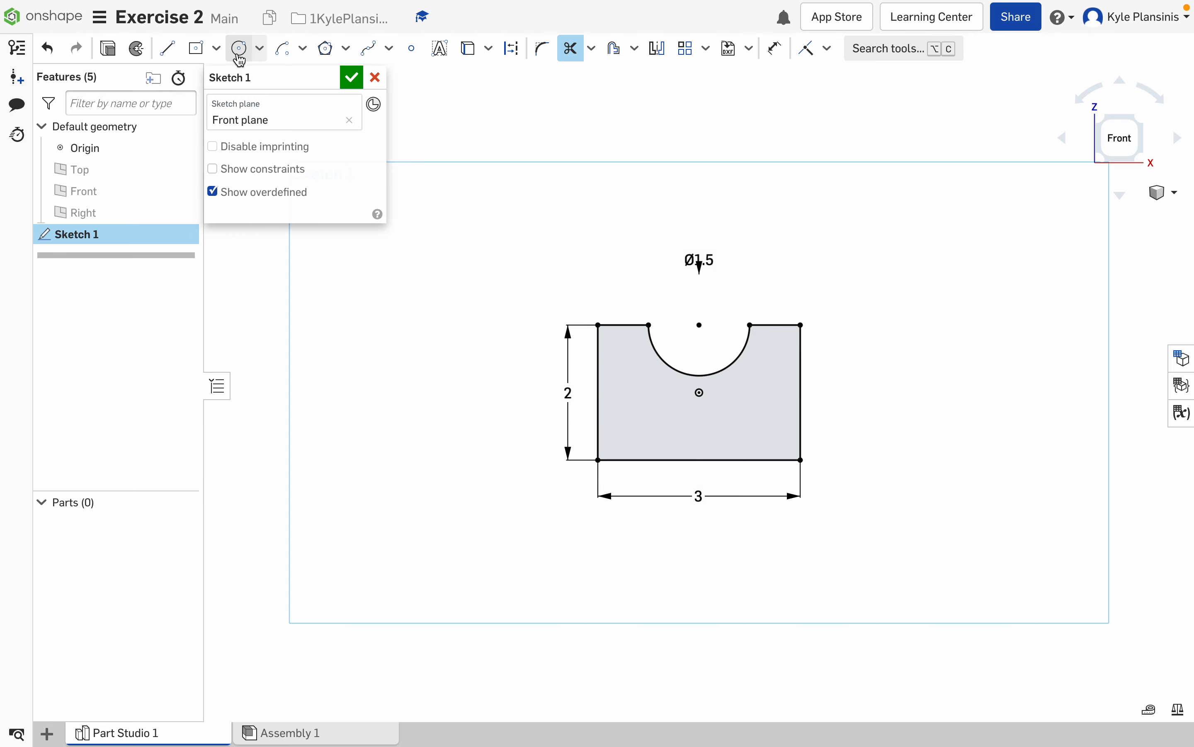
Step: Sketch a semicircular center point arc of radius 0.75 in inside the rectangle, centred on the lower edge's midpoint
{"action": "left_click", "coordinate": [304, 48]}
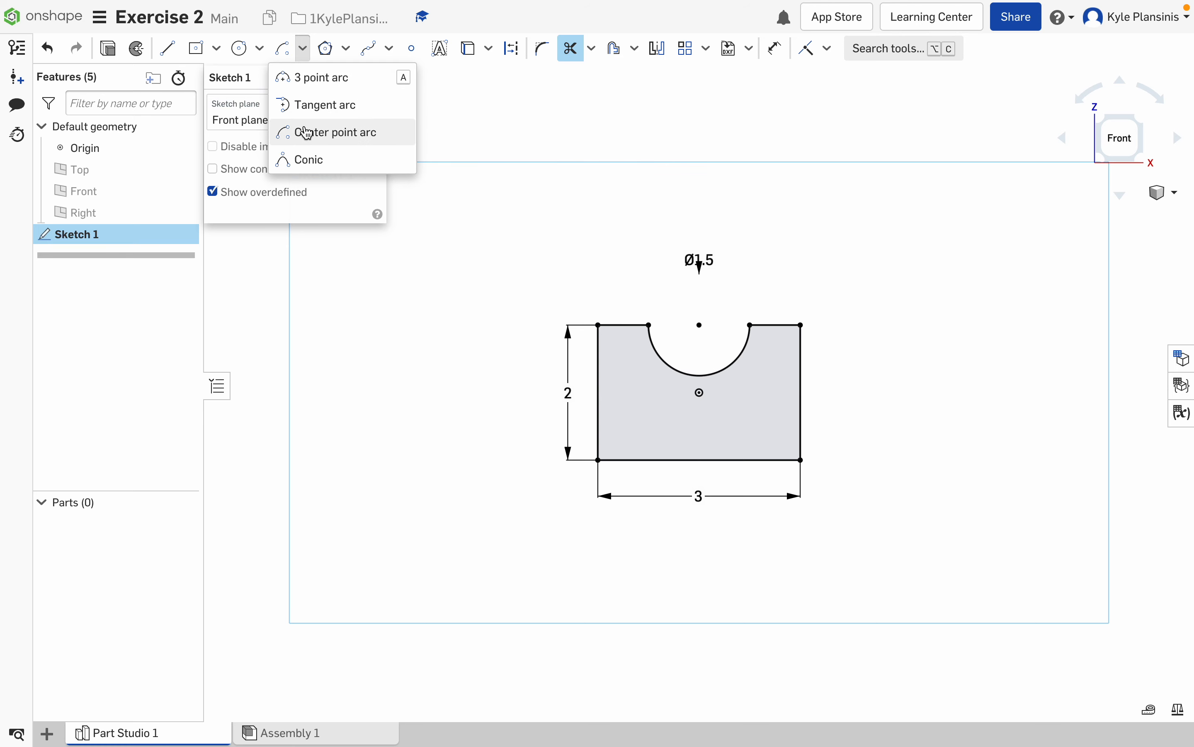
{"action": "left_click", "coordinate": [307, 132]}
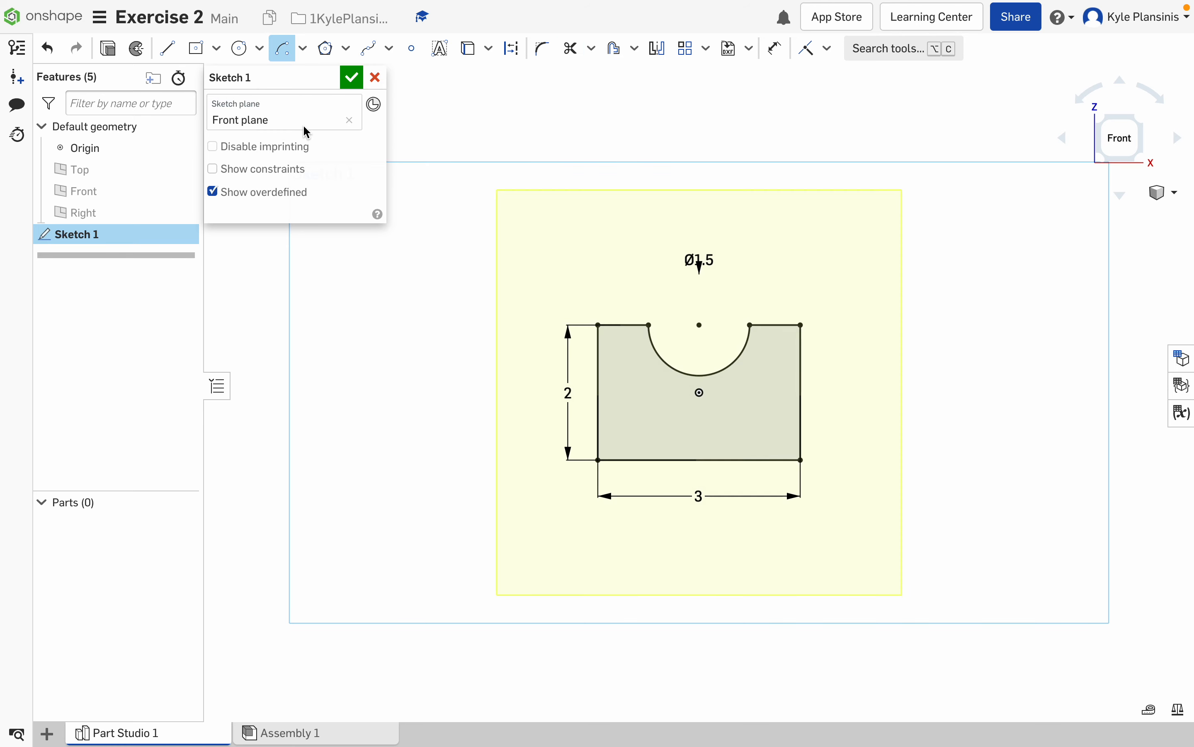
{"action": "left_click", "coordinate": [699, 460]}
{"action": "left_click", "coordinate": [761, 459]}
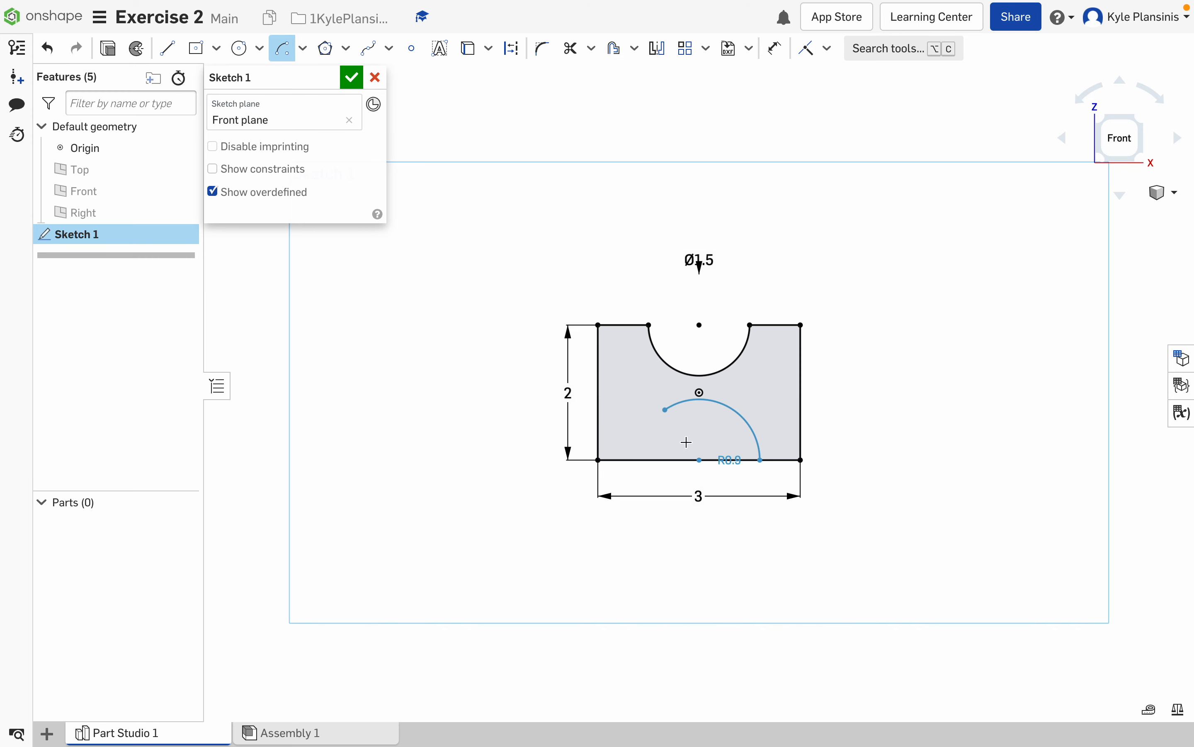
{"action": "left_click", "coordinate": [638, 461]}
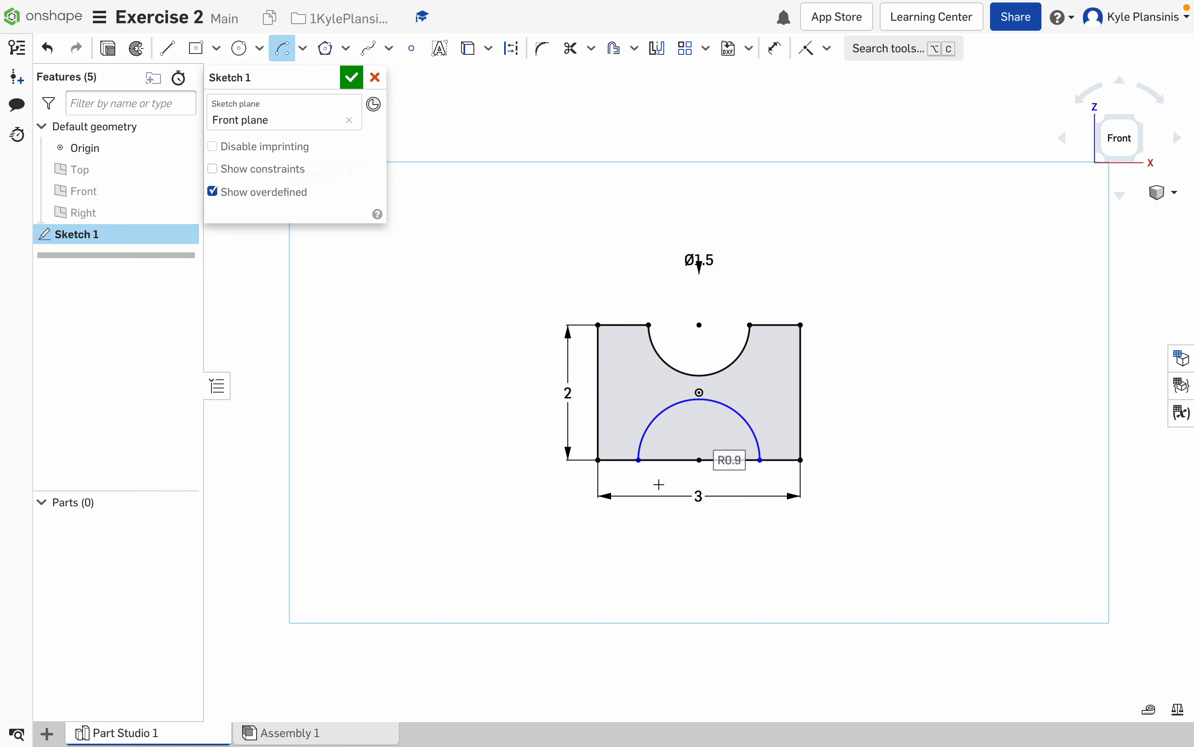
{"action": "type", "text": ".75"}
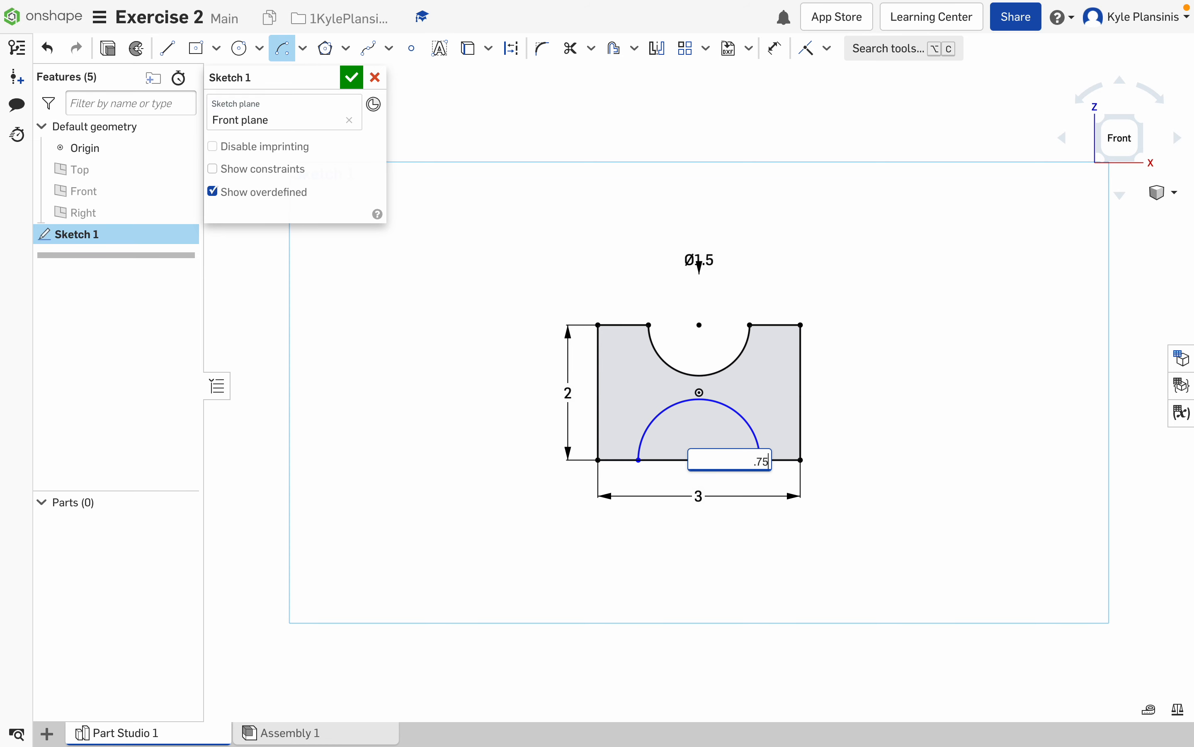
{"action": "key", "text": "Return"}
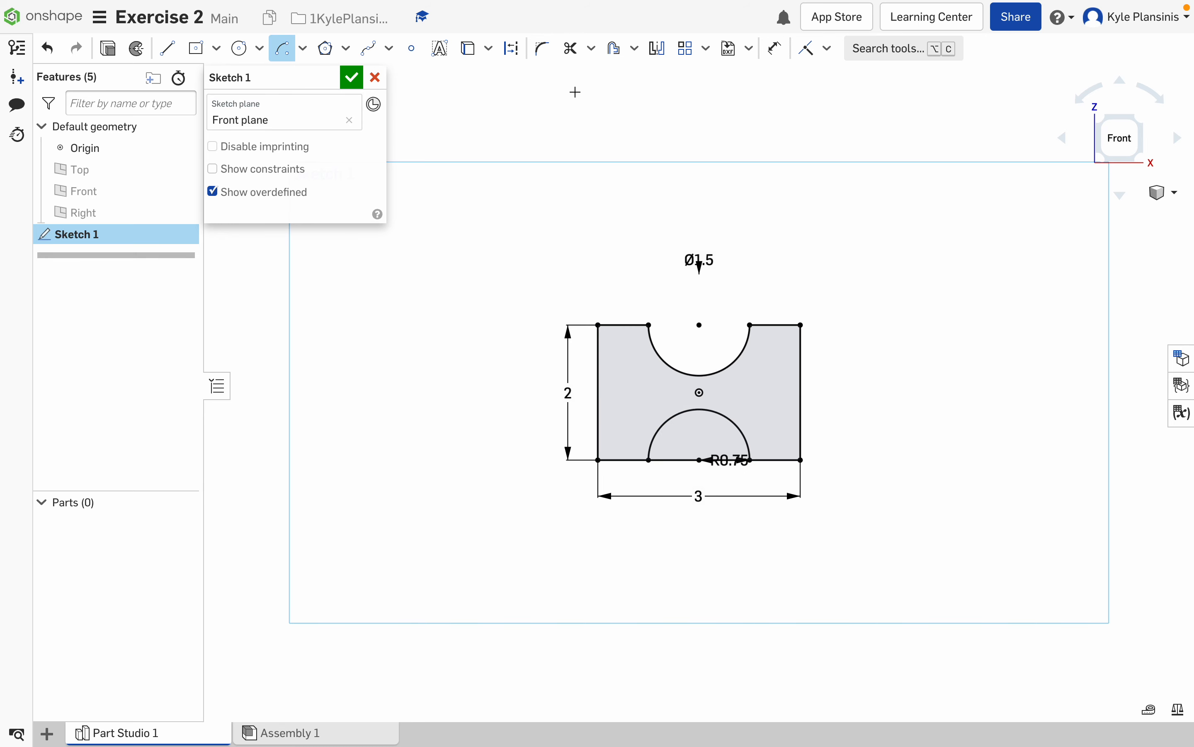
Step: Trim the rectangle's lower edge inside the arc to open the lower notch, and finish the sketch
{"action": "left_click", "coordinate": [571, 49]}
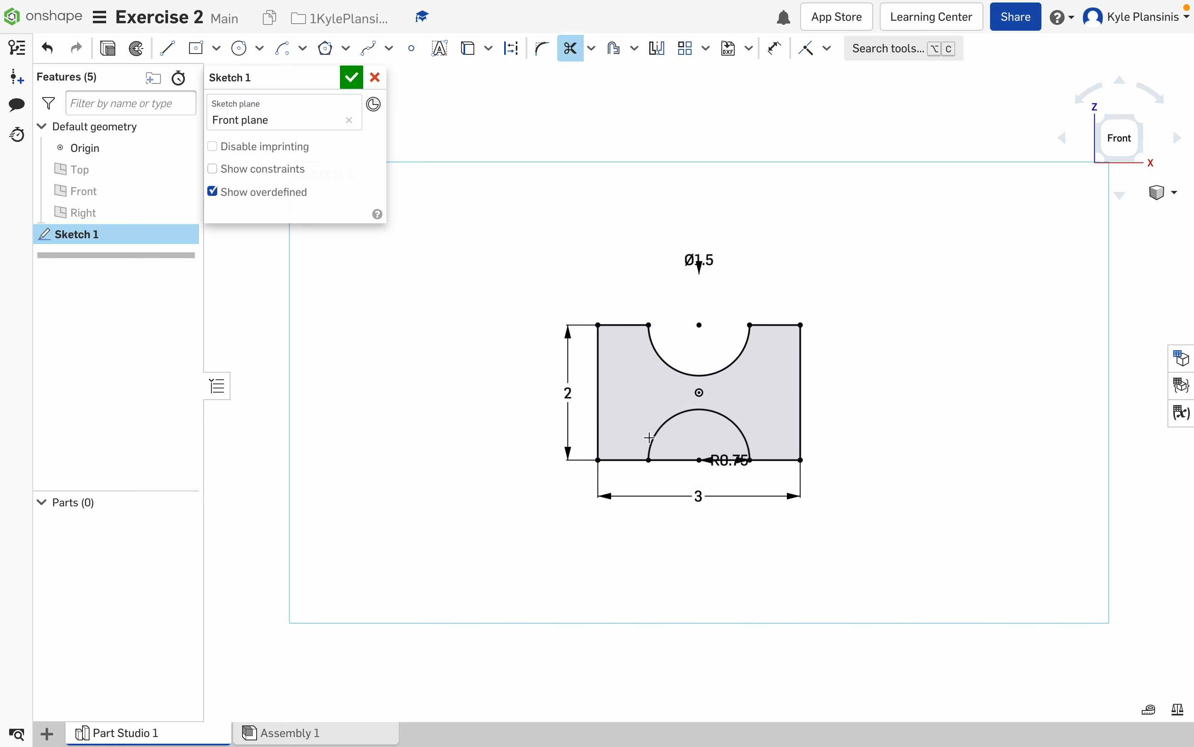
{"action": "left_click", "coordinate": [677, 461]}
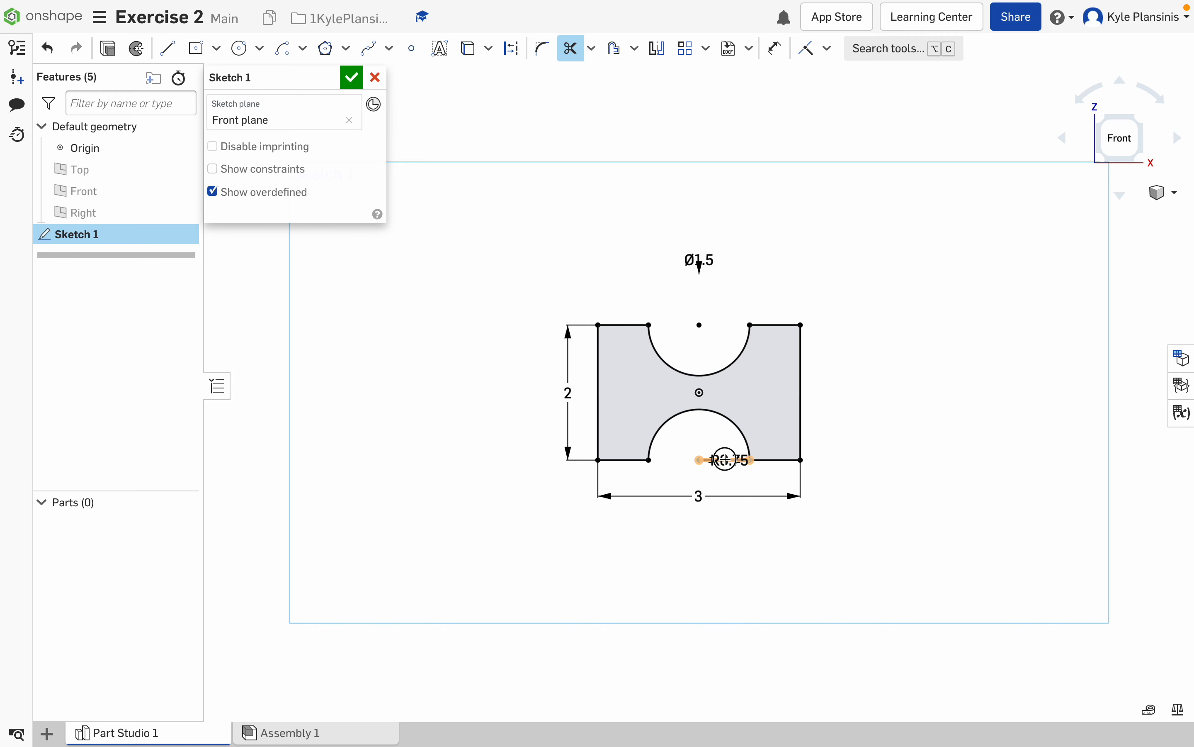
{"action": "left_click", "coordinate": [724, 461]}
{"action": "left_click", "coordinate": [351, 78]}
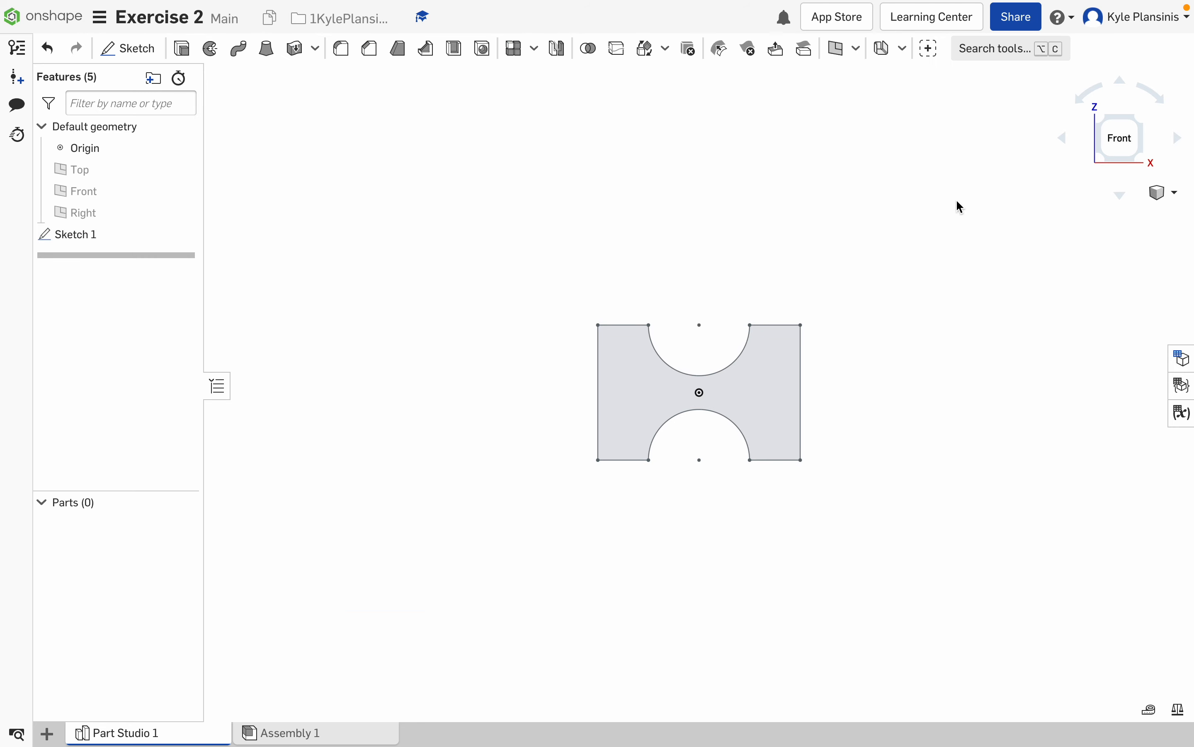
Step: Start a new solid blind extrusion of the notched sketch region and make it symmetric about the sketch plane
{"action": "left_click", "coordinate": [1175, 193]}
{"action": "left_click", "coordinate": [1103, 254]}
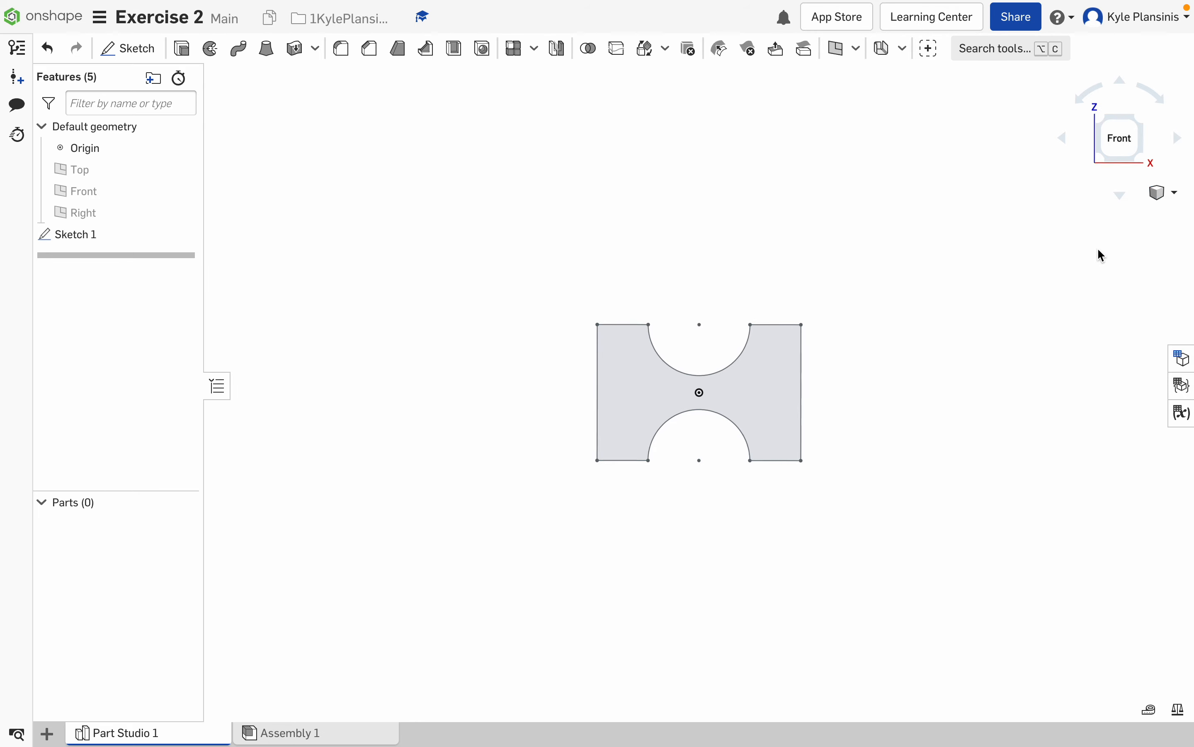
{"action": "scroll", "coordinate": [725, 428], "scroll_direction": "down", "scroll_amount": 3}
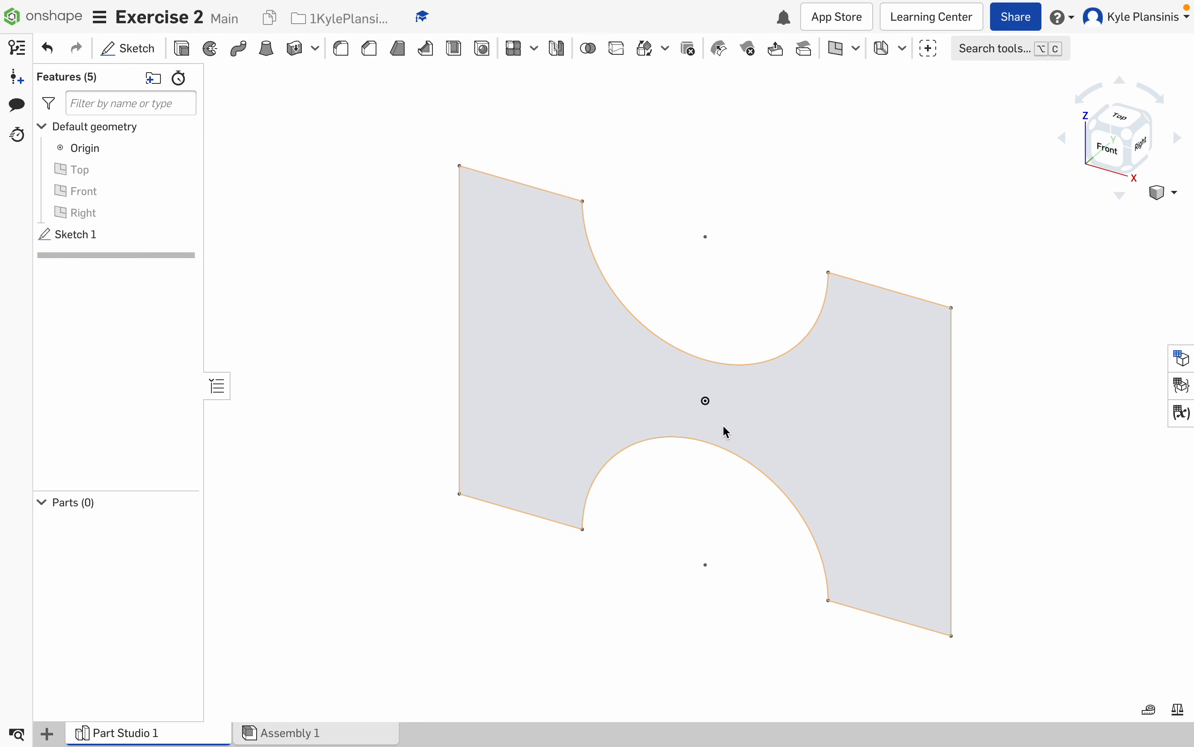
{"action": "left_click", "coordinate": [1175, 194]}
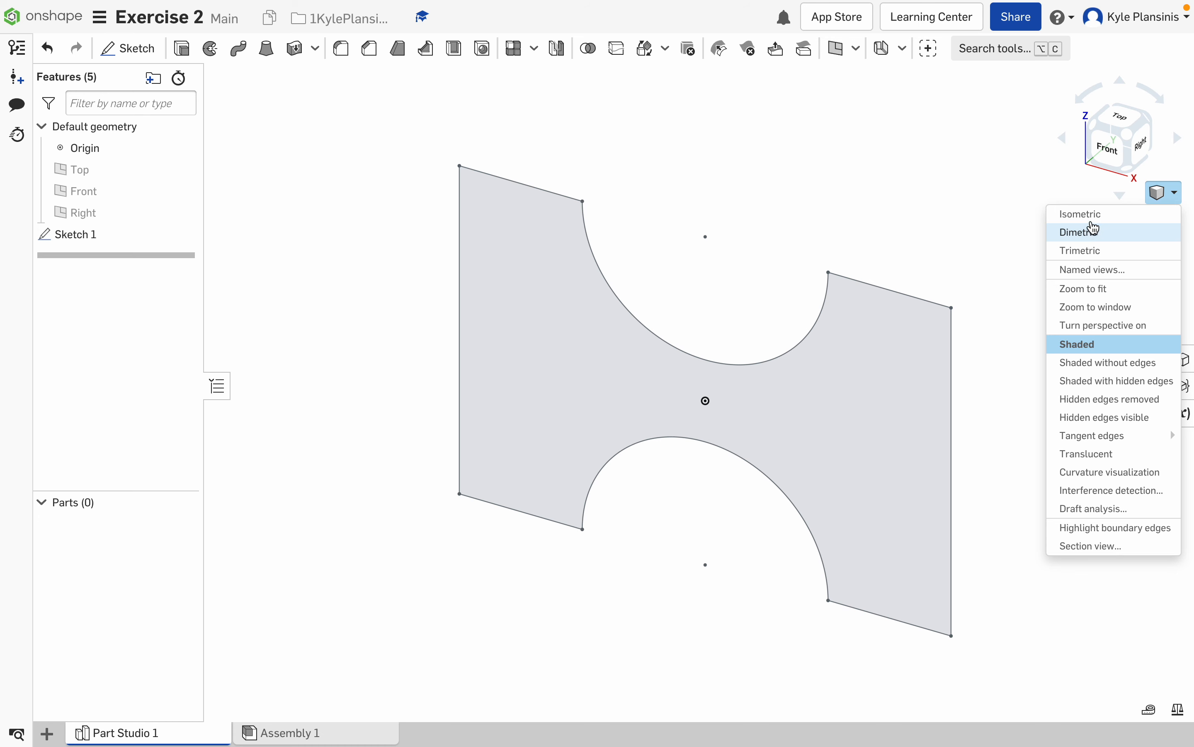
{"action": "left_click", "coordinate": [1176, 194]}
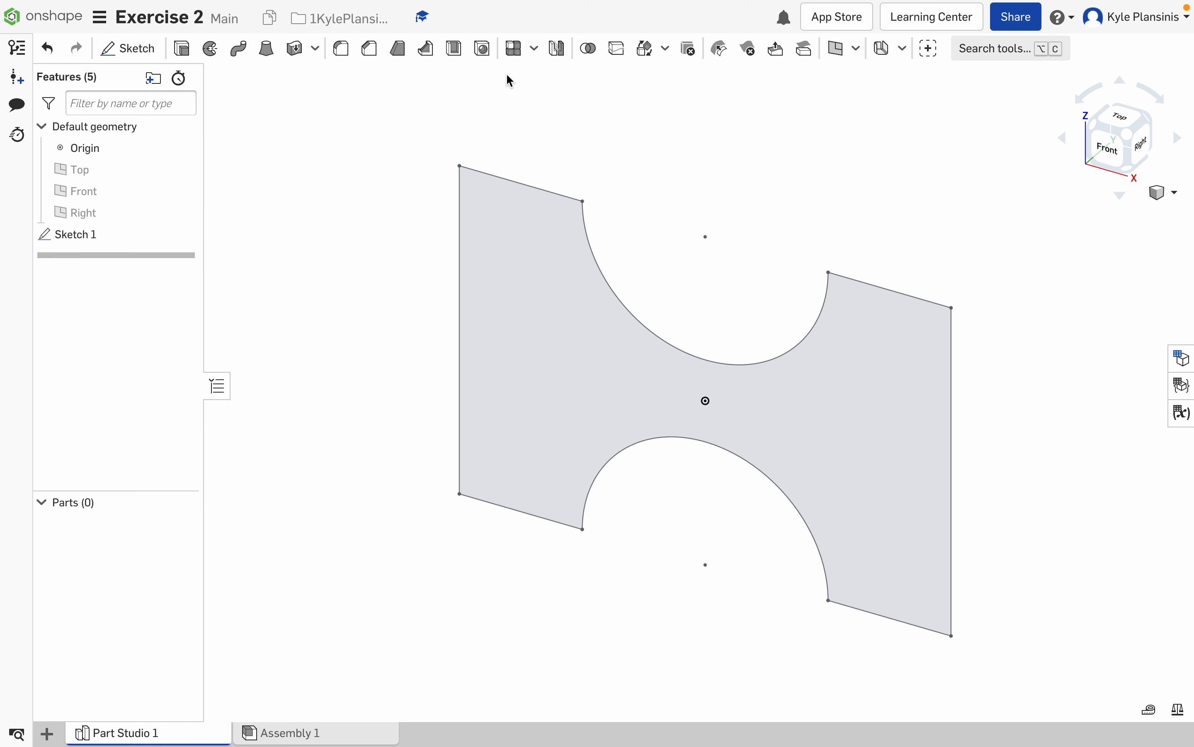
{"action": "left_click", "coordinate": [181, 48]}
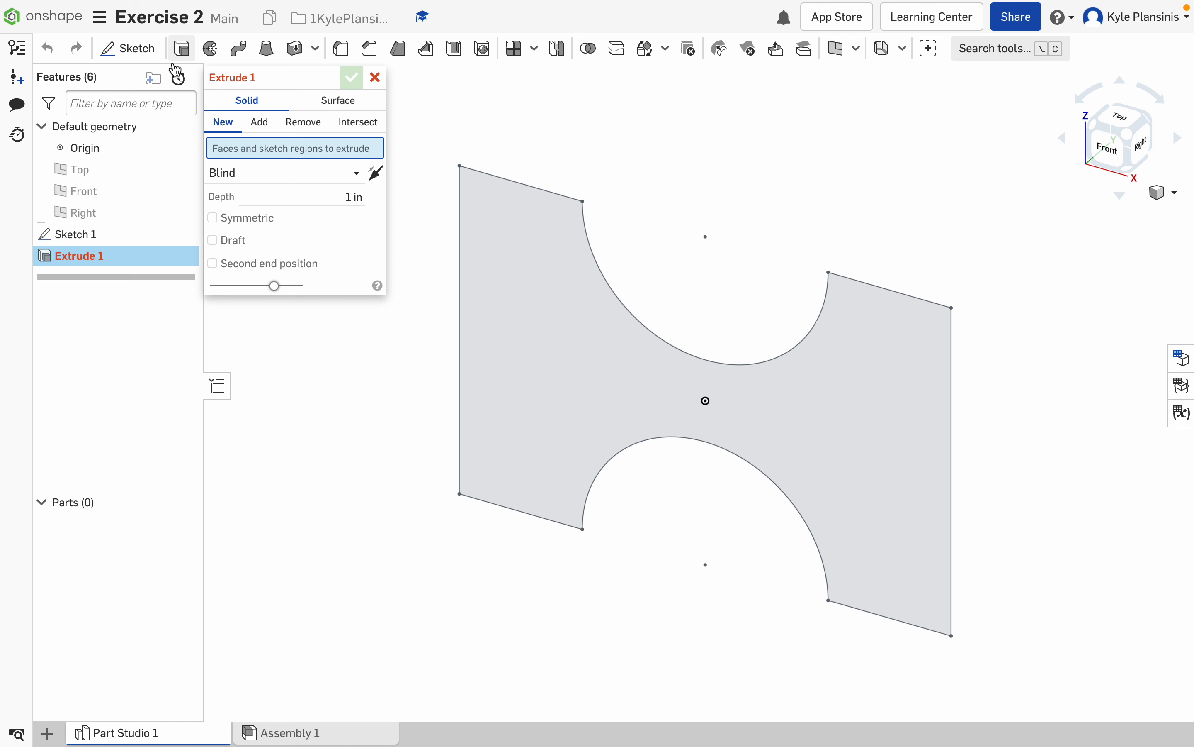
{"action": "left_click", "coordinate": [213, 218]}
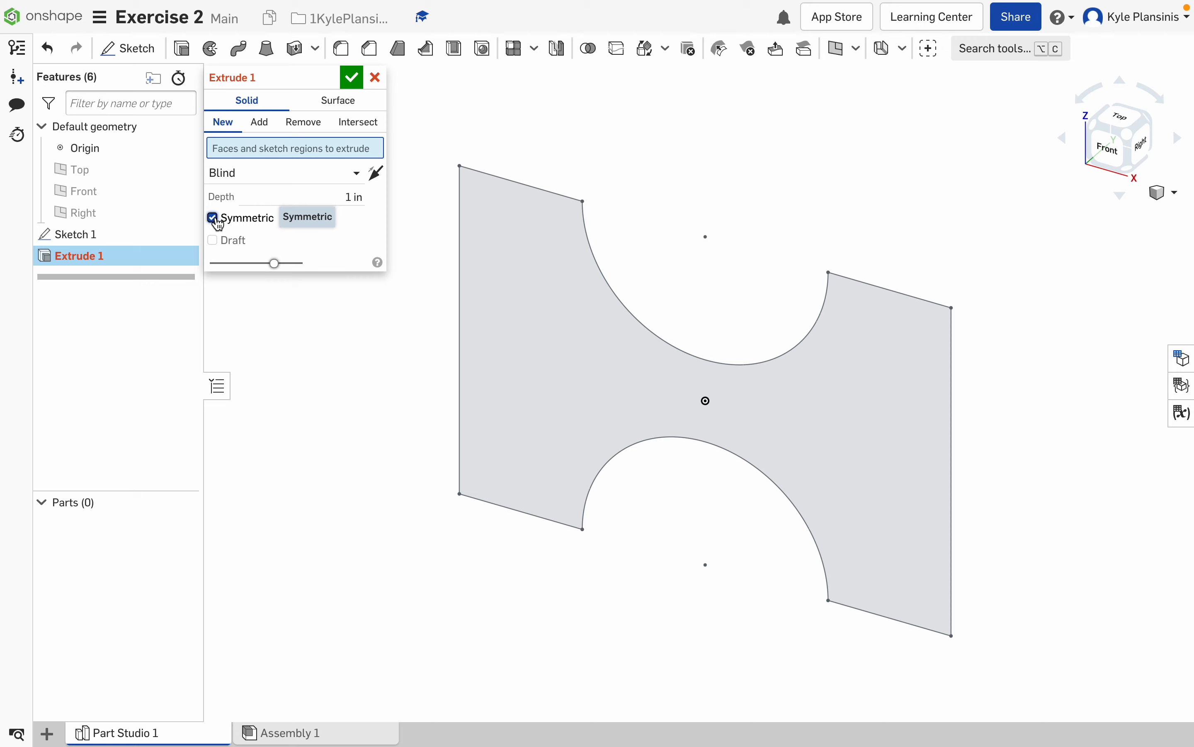
{"action": "left_click", "coordinate": [215, 220]}
{"action": "left_click", "coordinate": [537, 303]}
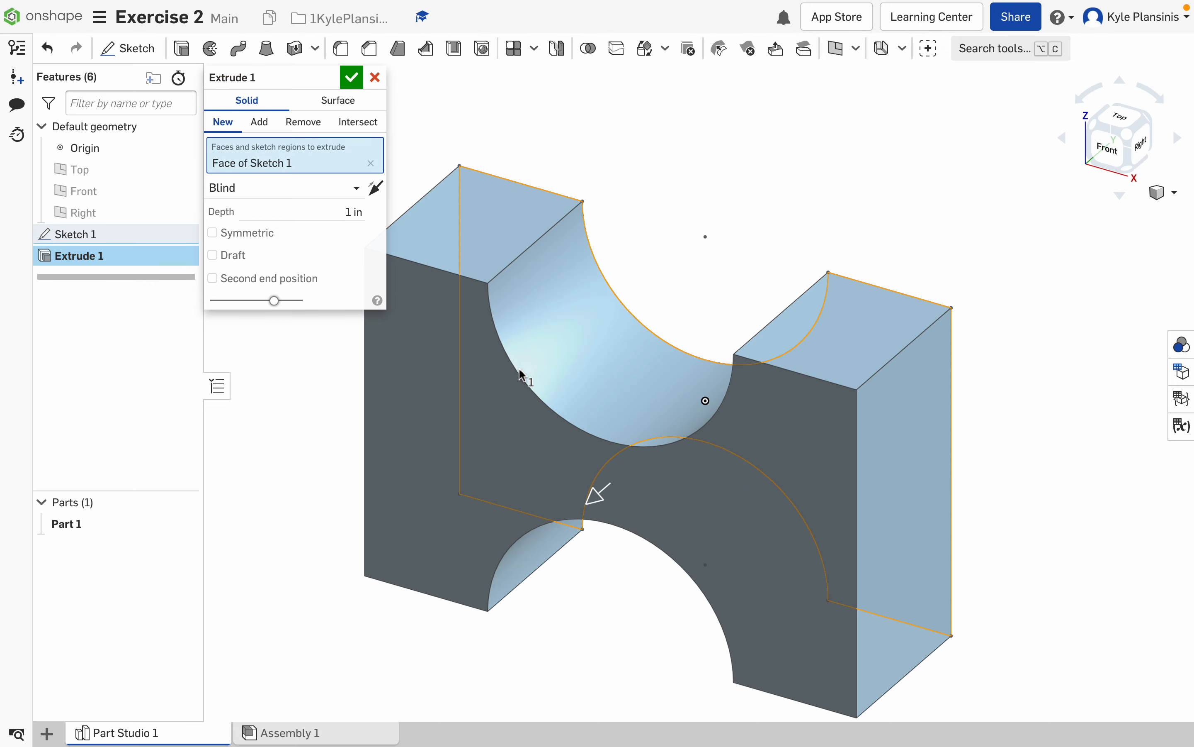
{"action": "left_click_drag", "start_coordinate": [598, 494], "coordinate": [499, 498]}
{"action": "left_click", "coordinate": [213, 232]}
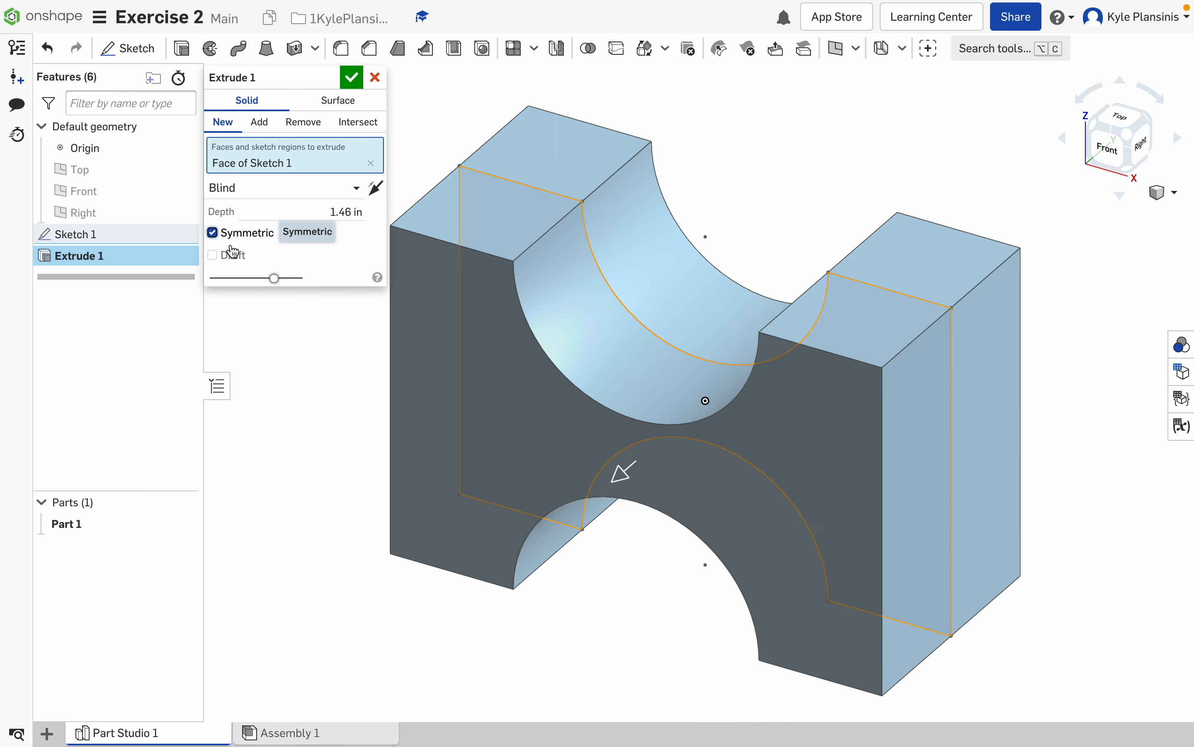
Step: Set the total depth of the symmetric extrusion to 4 in
{"action": "left_click_drag", "start_coordinate": [621, 474], "coordinate": [606, 516]}
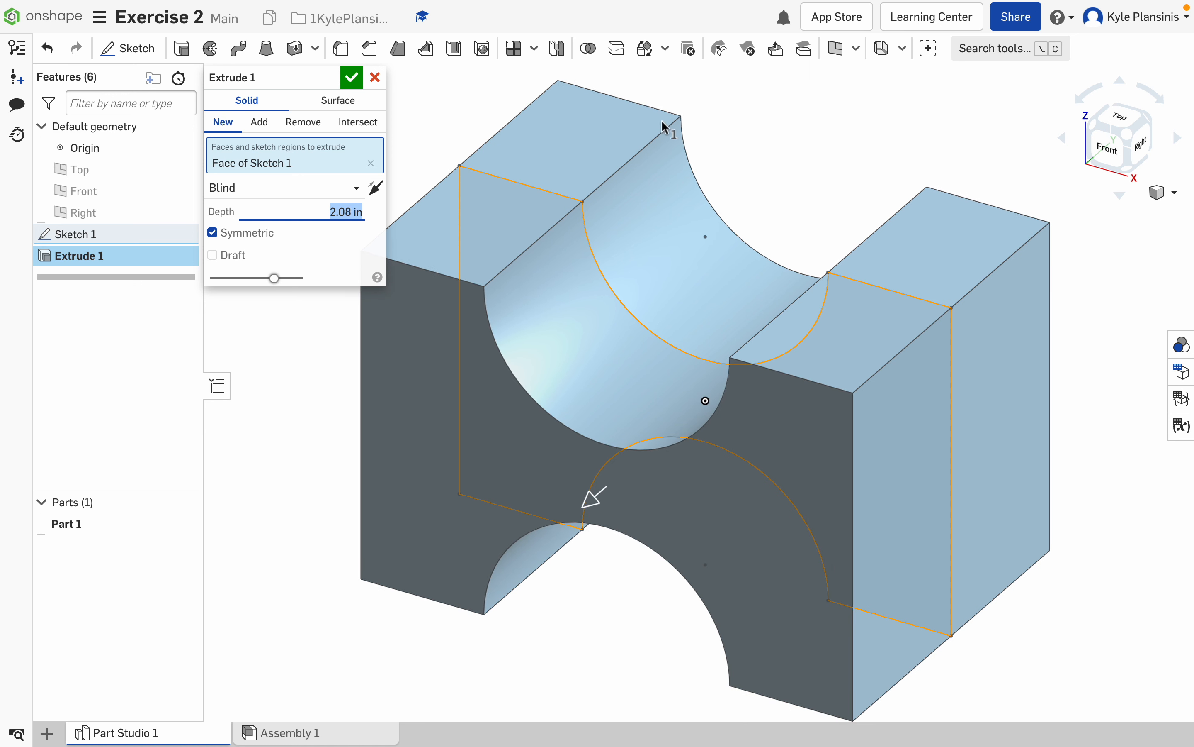
{"action": "left_click", "coordinate": [347, 215]}
{"action": "double_click", "coordinate": [352, 213]}
{"action": "type", "text": "4"}
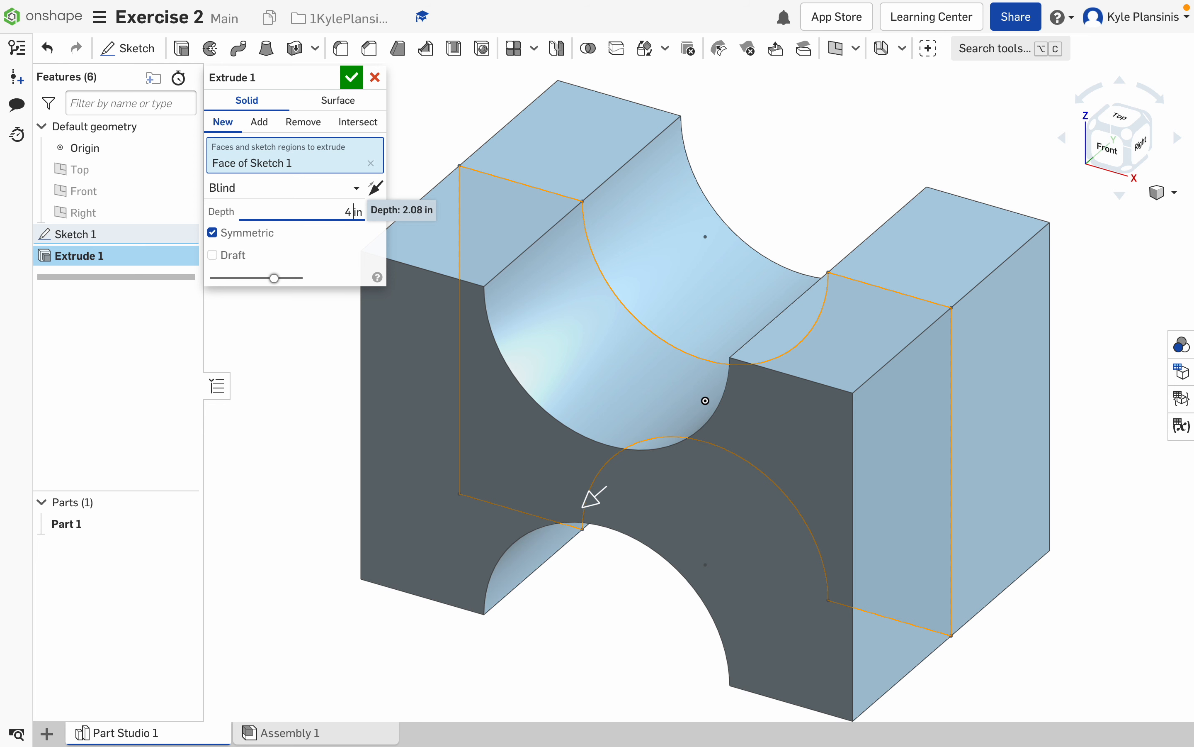
{"action": "key", "text": "Return"}
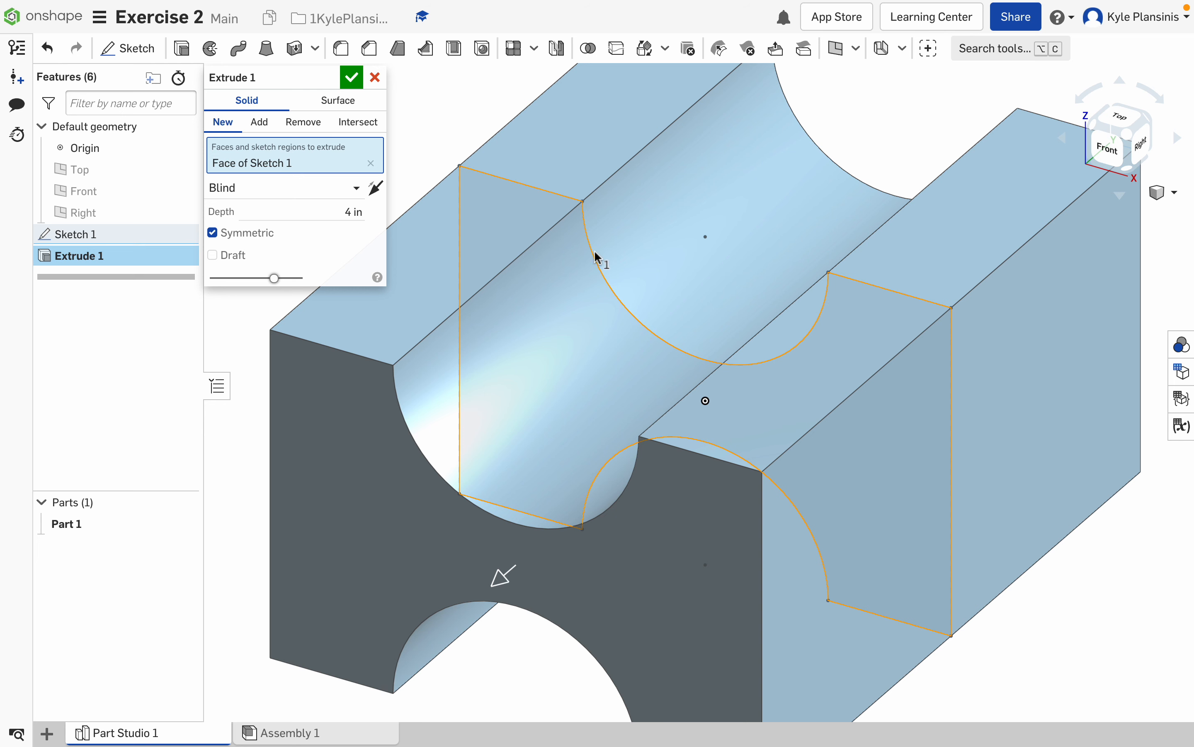
Step: Try a depth of 4.5 in for the symmetric extrusion
{"action": "scroll", "coordinate": [675, 288], "scroll_direction": "down", "scroll_amount": 3}
{"action": "scroll", "coordinate": [675, 288], "scroll_direction": "down", "scroll_amount": 1}
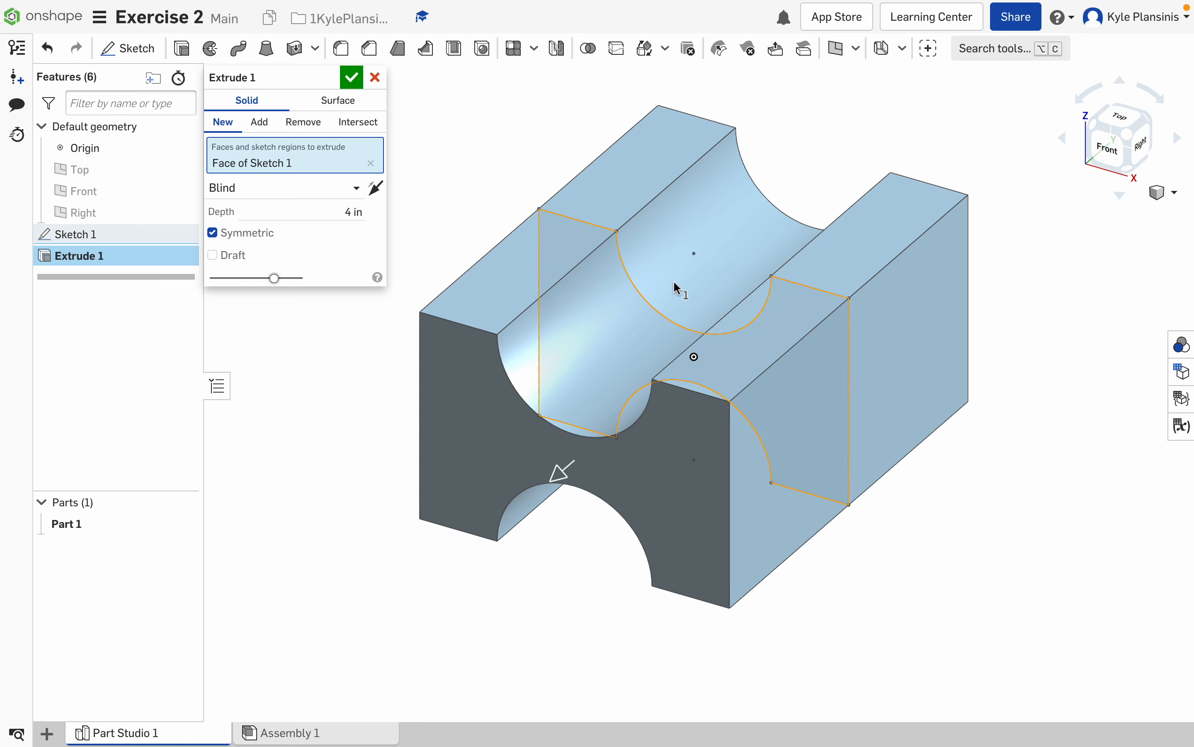
{"action": "left_click_drag", "start_coordinate": [362, 212], "coordinate": [352, 209]}
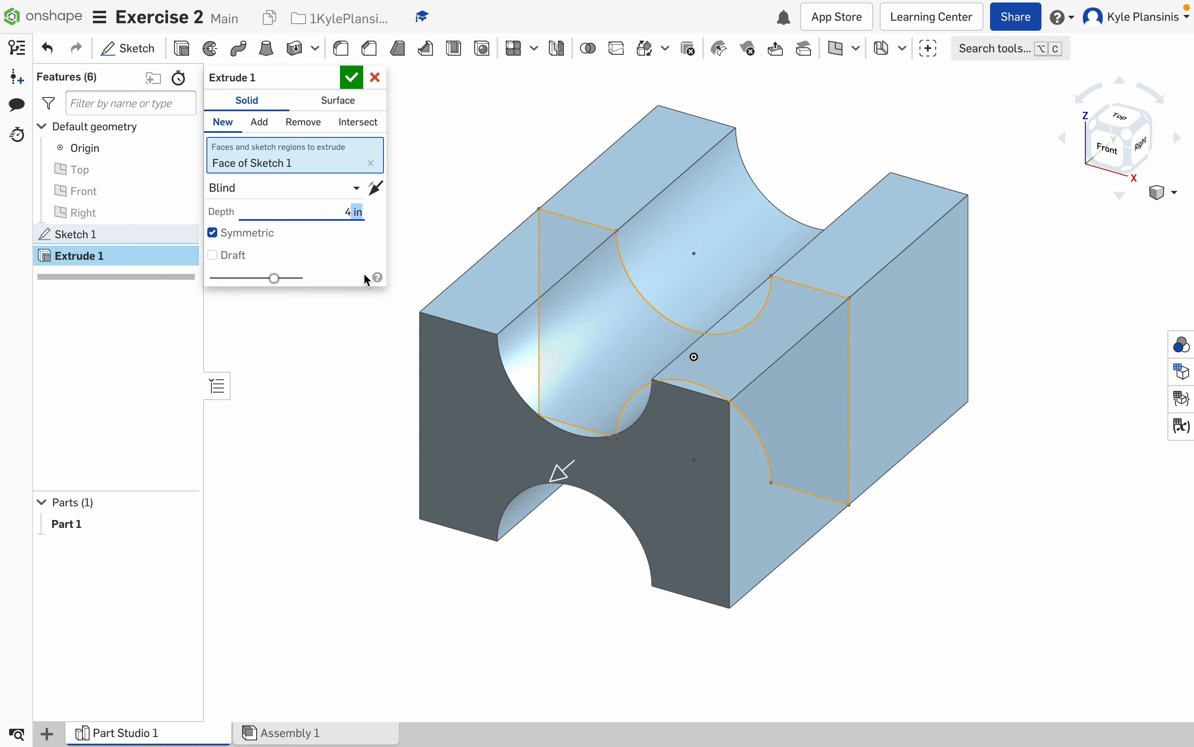
{"action": "left_click", "coordinate": [351, 212]}
{"action": "key", "text": "Return"}
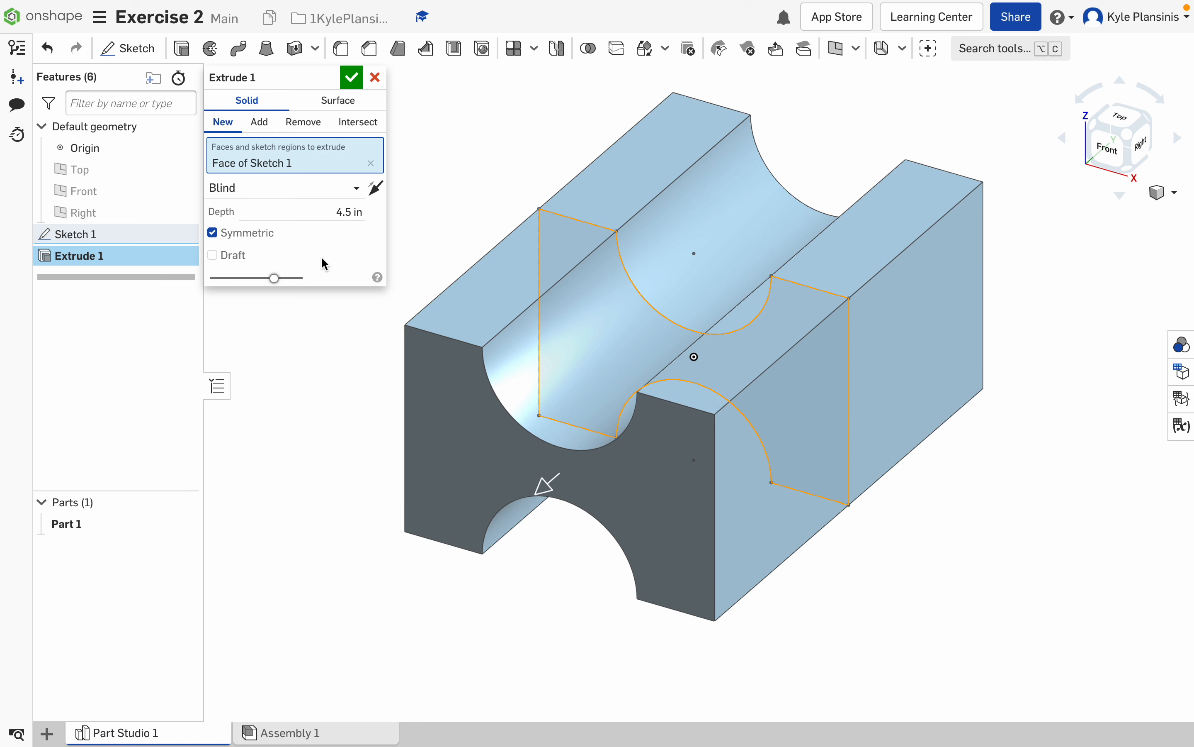
Step: Set the extrusion's depth back to 4 in and finish the symmetric extrude
{"action": "left_click", "coordinate": [350, 212]}
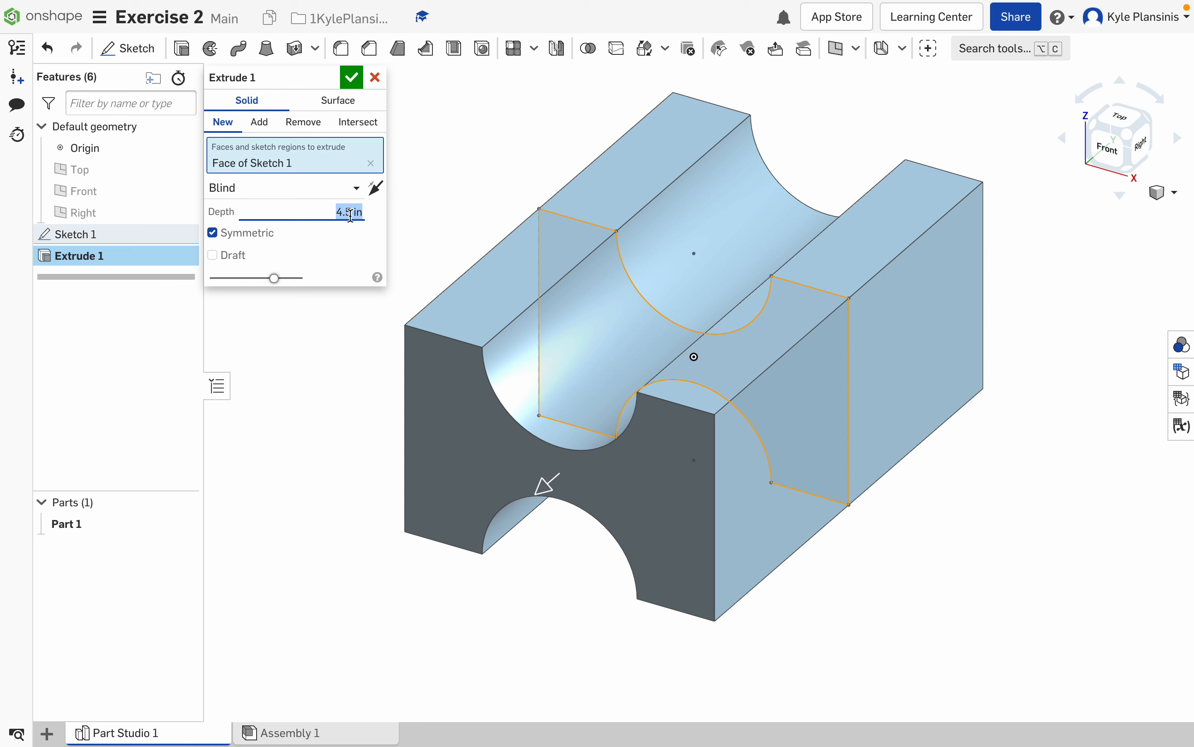
{"action": "left_click", "coordinate": [350, 213]}
{"action": "key", "text": "Return"}
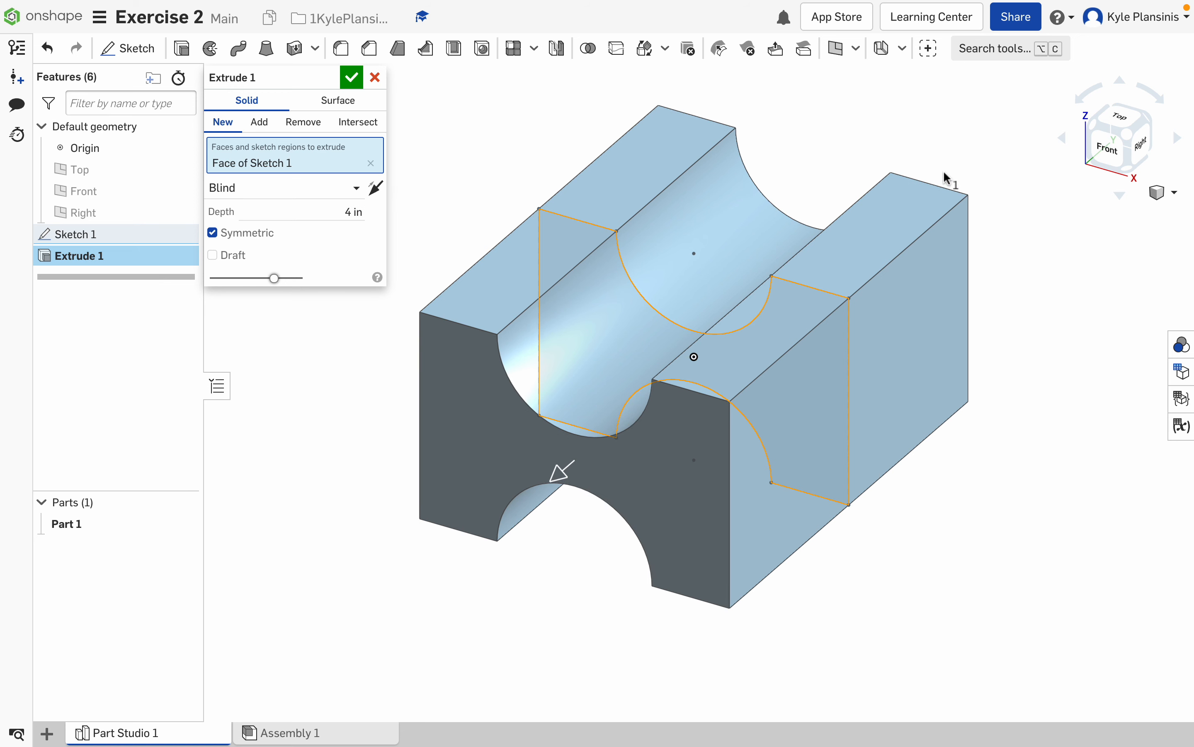
{"action": "left_click", "coordinate": [351, 87]}
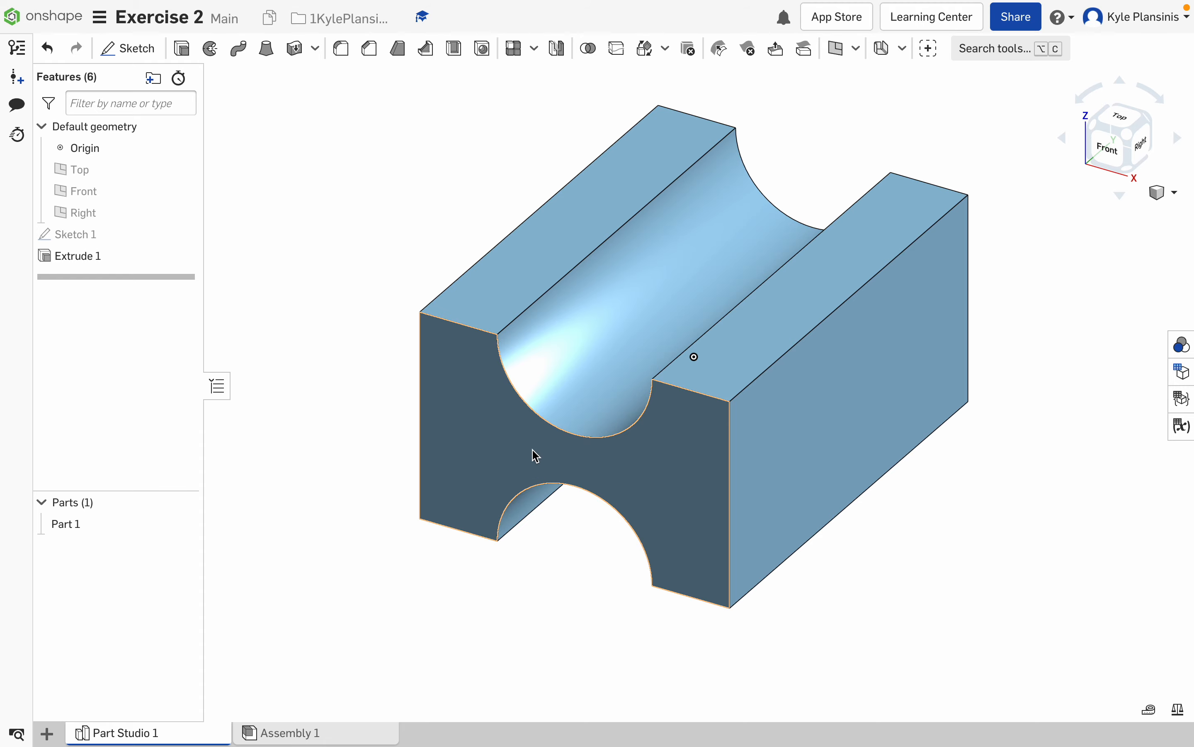
{"action": "mouse_move", "coordinate": [498, 451]}
{"action": "right_mouse_down"}
{"action": "mouse_move", "coordinate": [584, 434]}
{"action": "mouse_move", "coordinate": [501, 448]}
{"action": "right_mouse_up"}
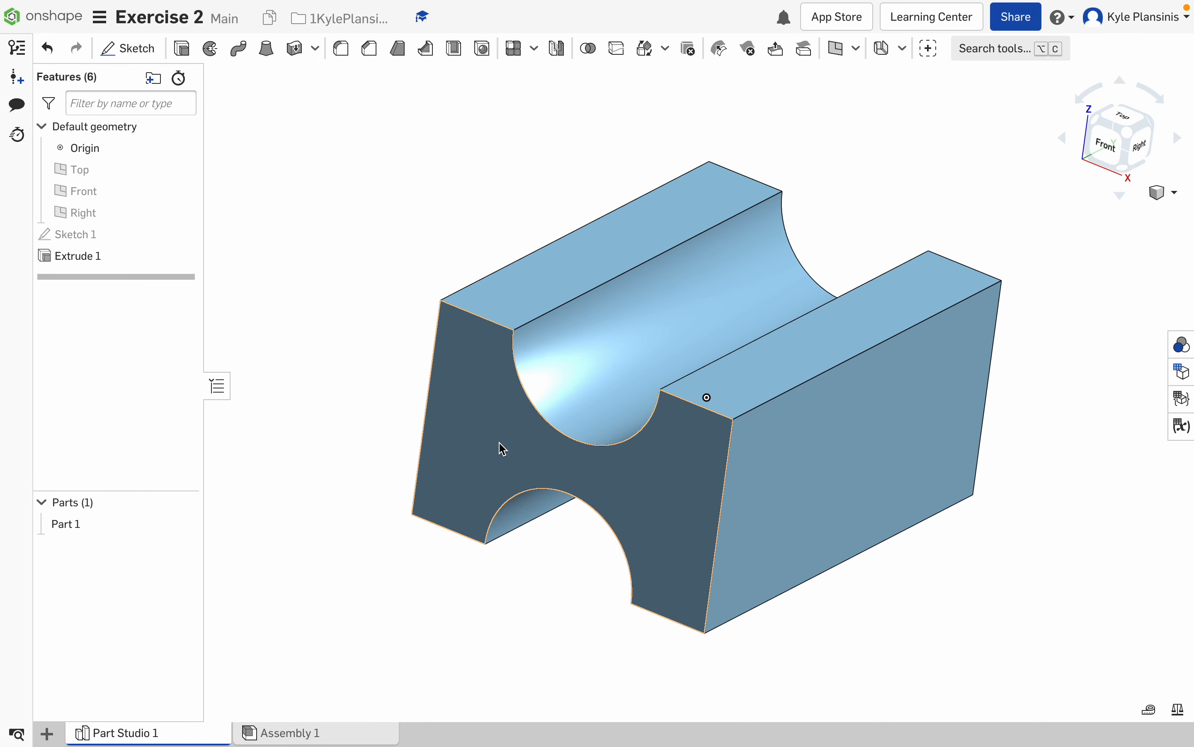